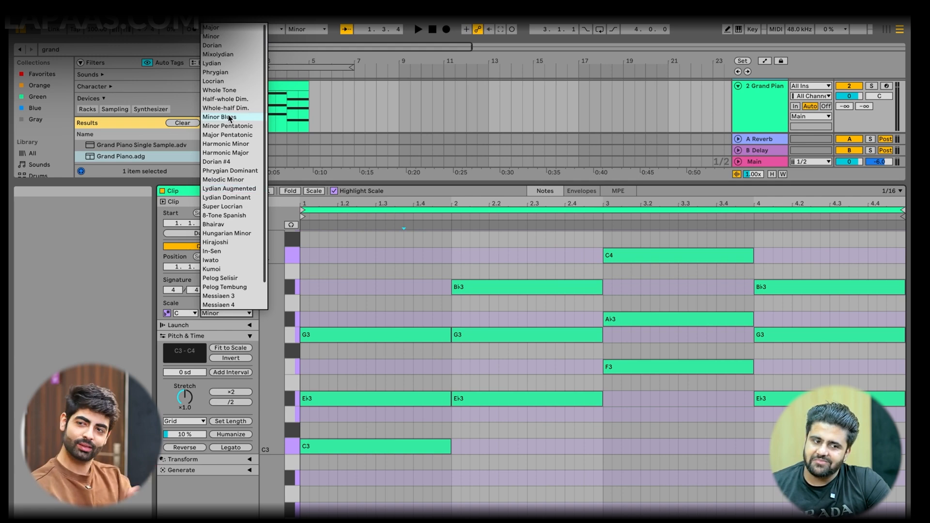
Switch the clip's scale from minor to C Major and play back the chord progression.
click(217, 29)
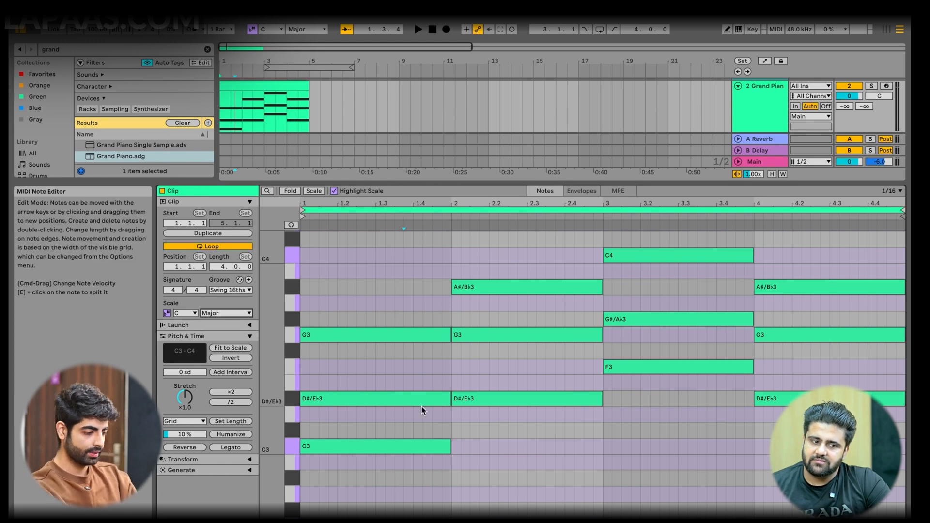
scroll(469, 428, up, 2)
scroll(469, 429, down, 6)
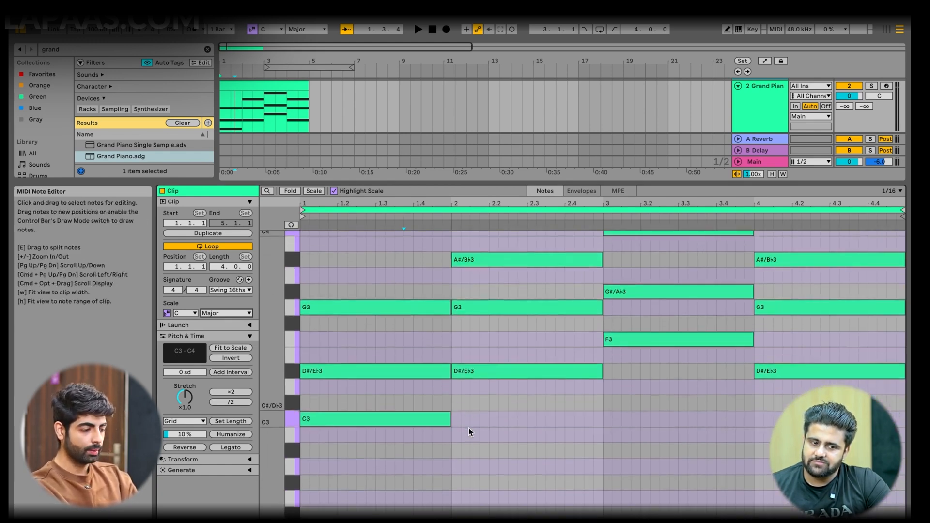
click(452, 428)
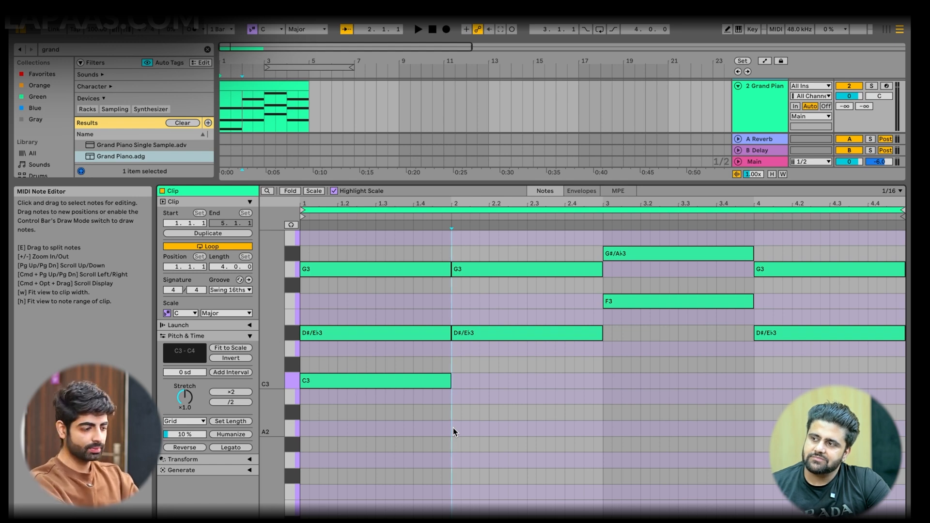
key(space)
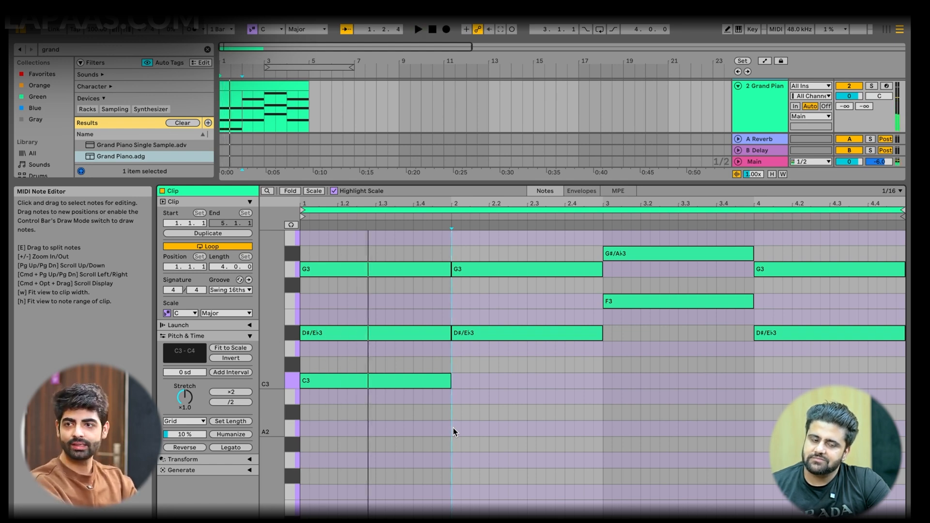
scroll(453, 428, up, 3)
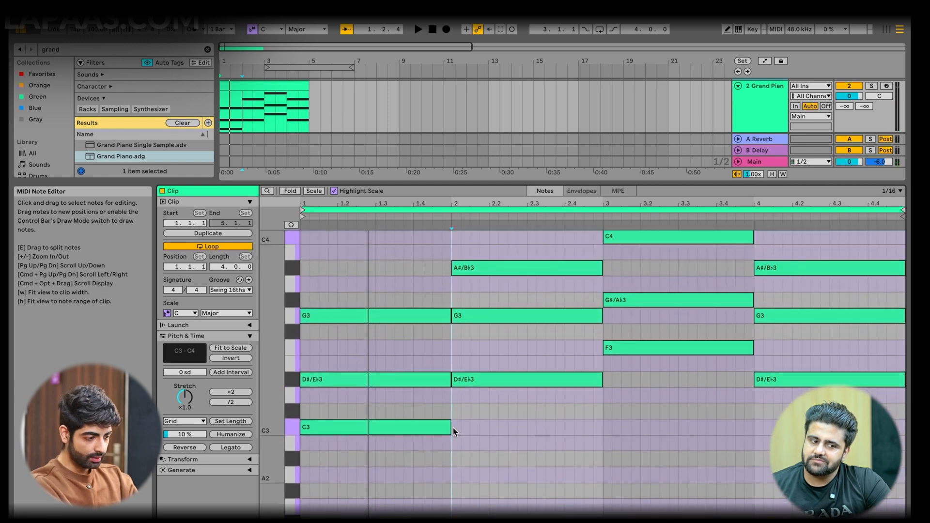
Go through the lowest note of each of the four chords in turn.
click(405, 429)
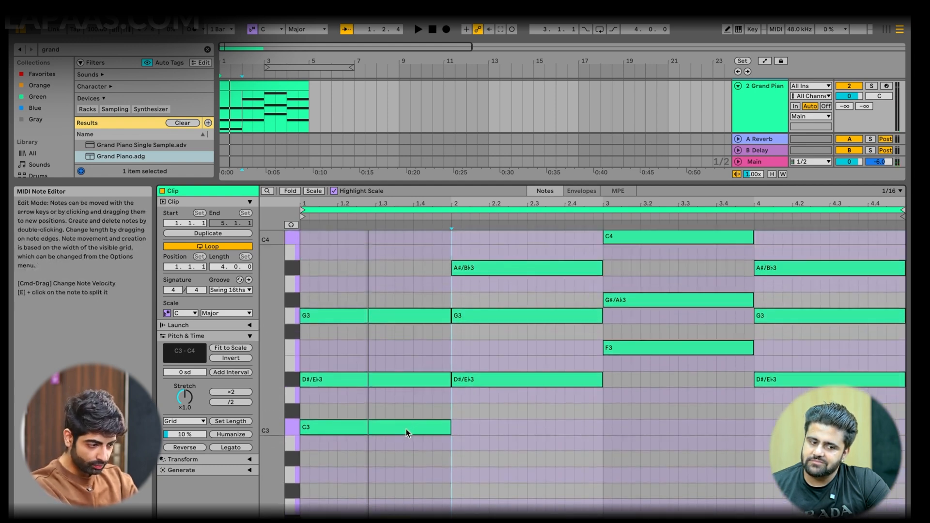
key(space)
click(493, 382)
click(657, 346)
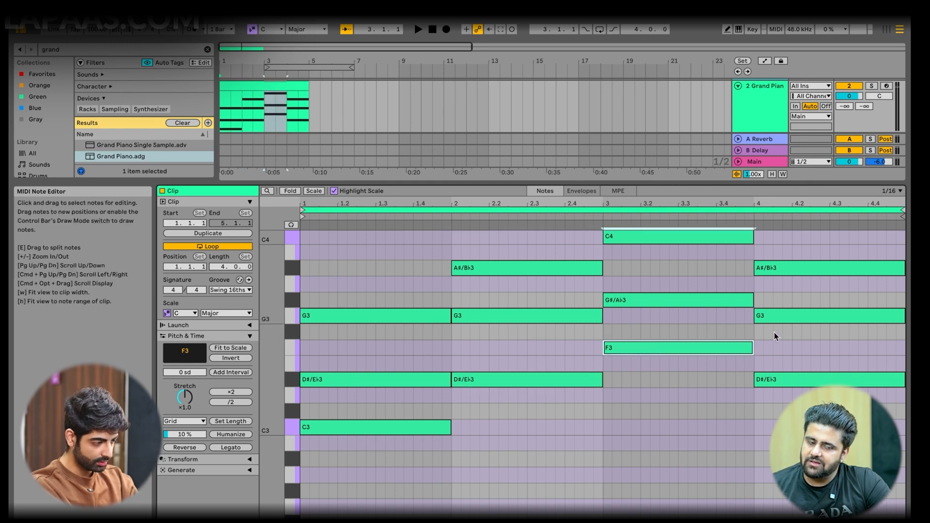
click(789, 382)
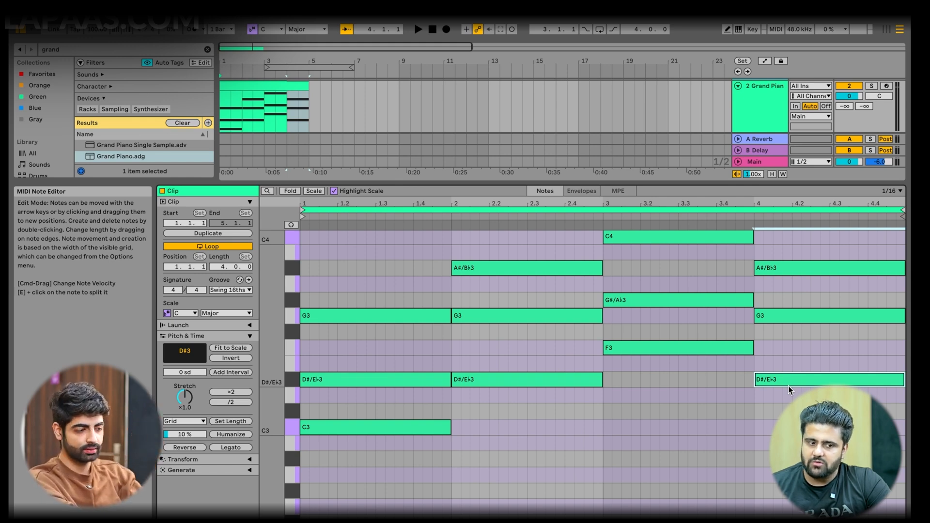
Duplicate the lowest note of all four chords one octave down, to C2, E♭2, F2 and E♭2, and play the result.
scroll(789, 385, up, 2)
scroll(557, 403, down, 1)
click(429, 450)
shift+click(489, 402)
shift+click(626, 370)
shift+click(774, 402)
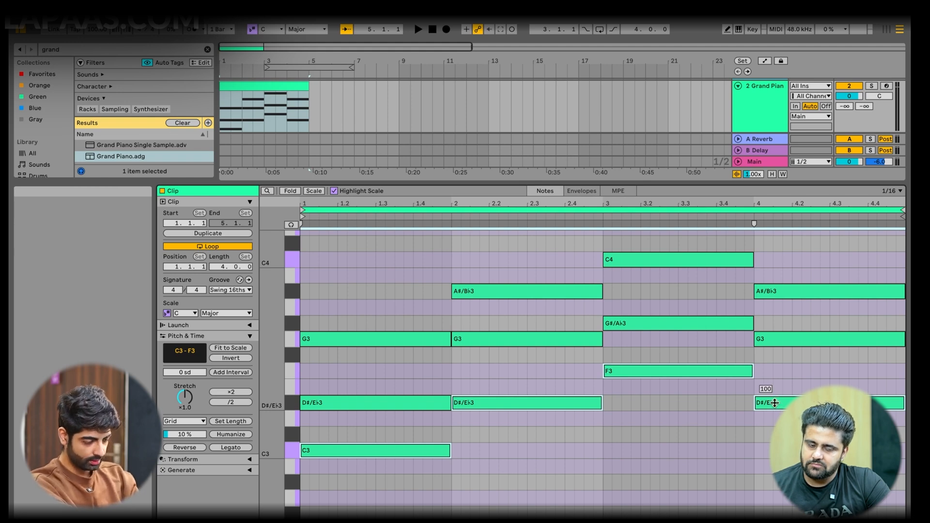
key(Down)
key(Up)
key(Down)
key(Up)
key(Down)
key(Up)
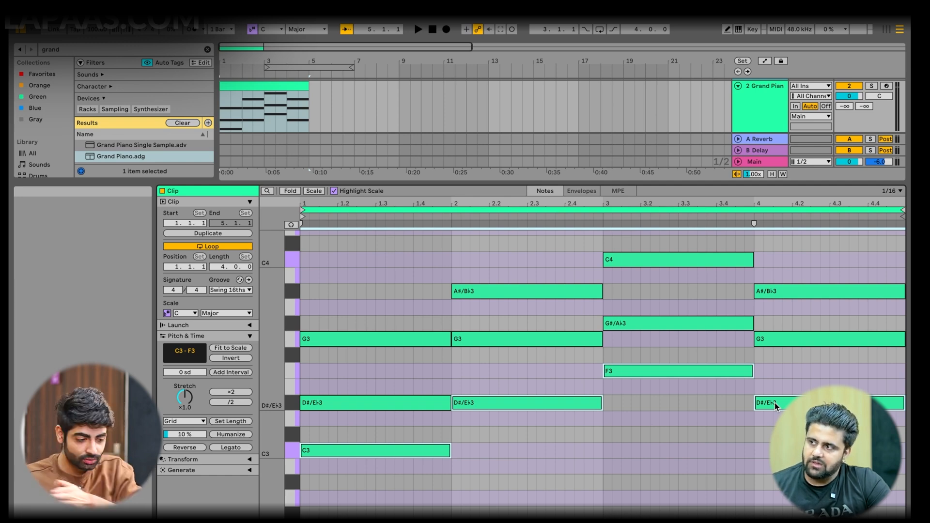
key(shift+Down)
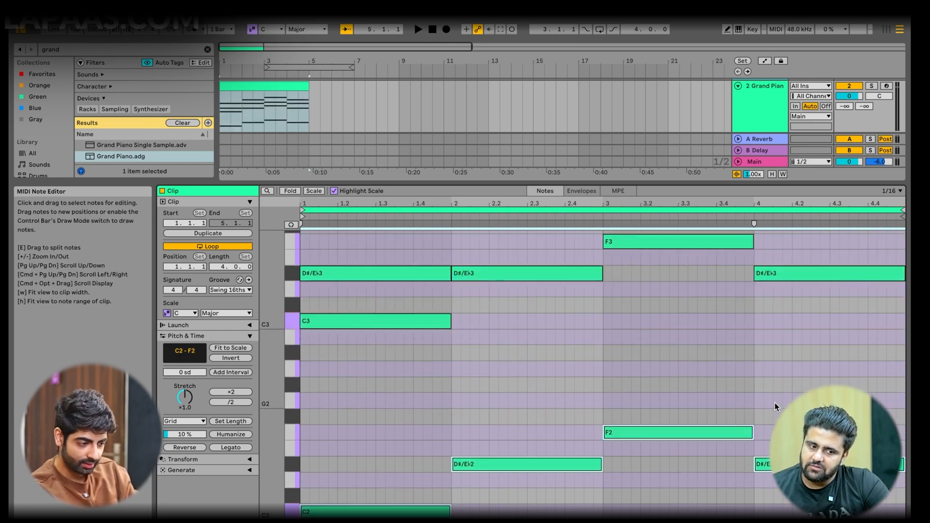
key(space)
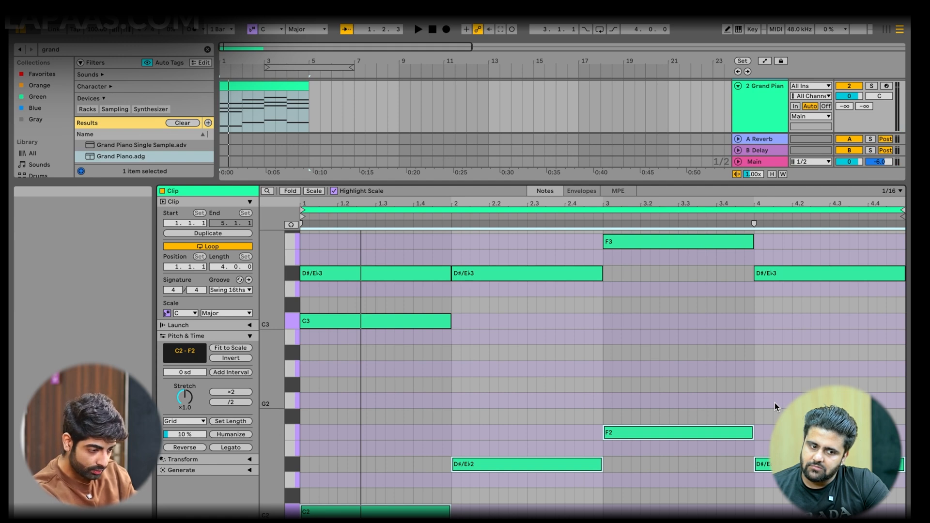
Duplicate the new bass notes a further octave down, into the C1 to F1 range, and play the layered chords.
key(shift+Down)
drag(272, 412, 248, 410)
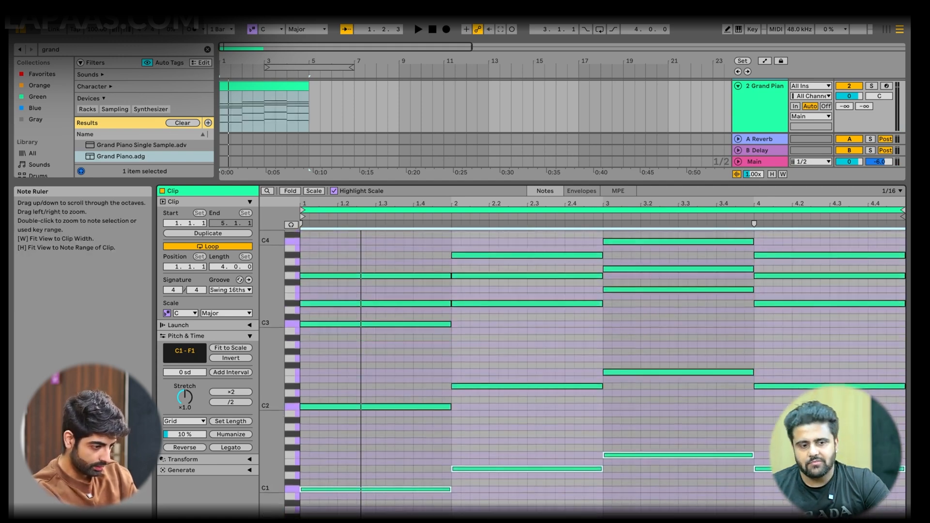
click(376, 325)
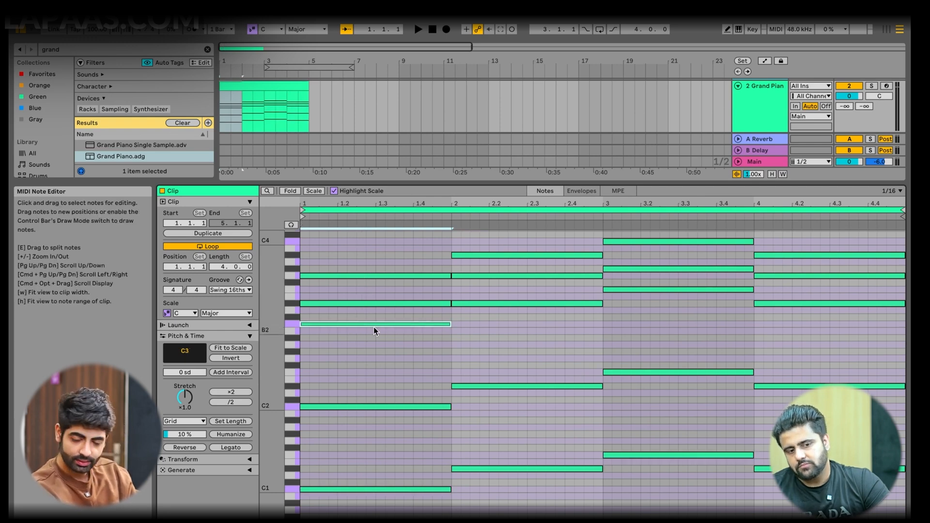
drag(376, 349, 581, 393)
drag(328, 381, 775, 398)
click(754, 408)
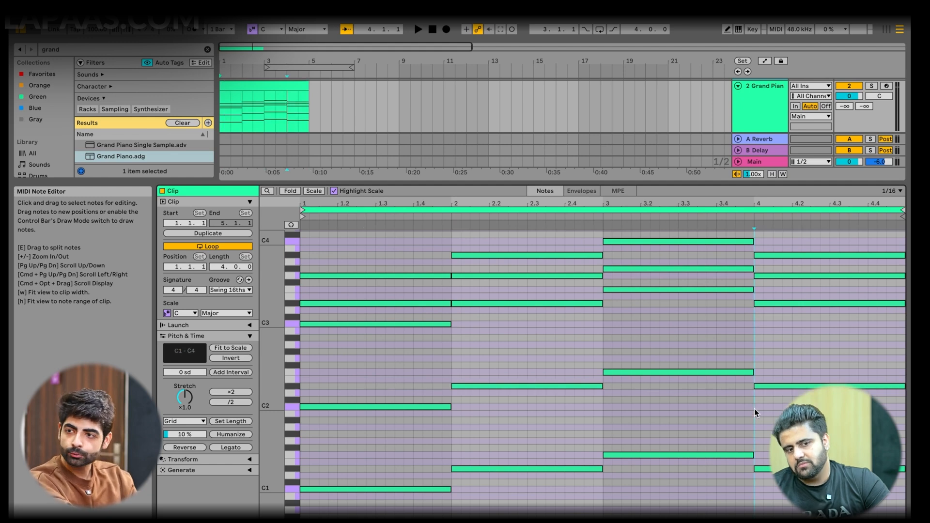
key(space)
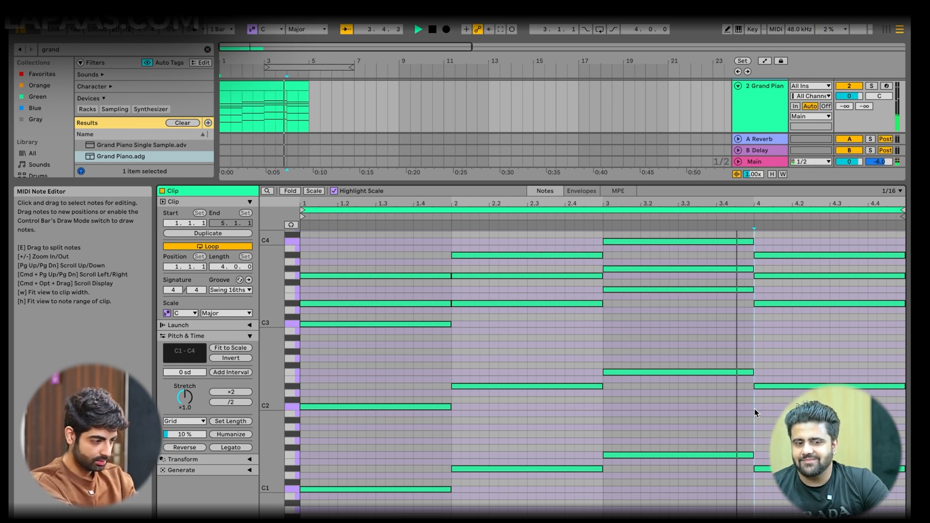
Raise the third chord's A♭3 by a semitone to A3 and listen to the progression.
drag(269, 347, 280, 347)
scroll(754, 347, up, 5)
click(625, 289)
key(Up)
key(space)
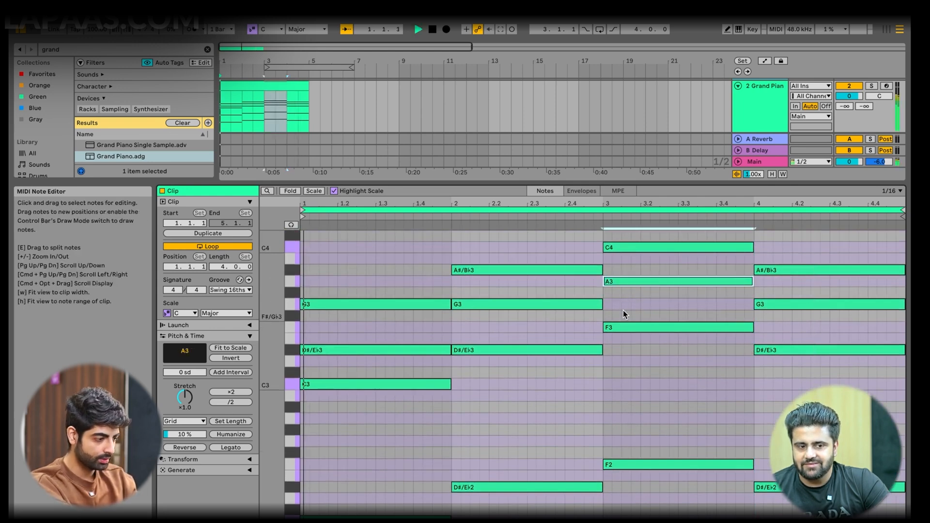
click(629, 398)
scroll(628, 398, down, 8)
scroll(628, 398, up, 10)
scroll(628, 398, up, 2)
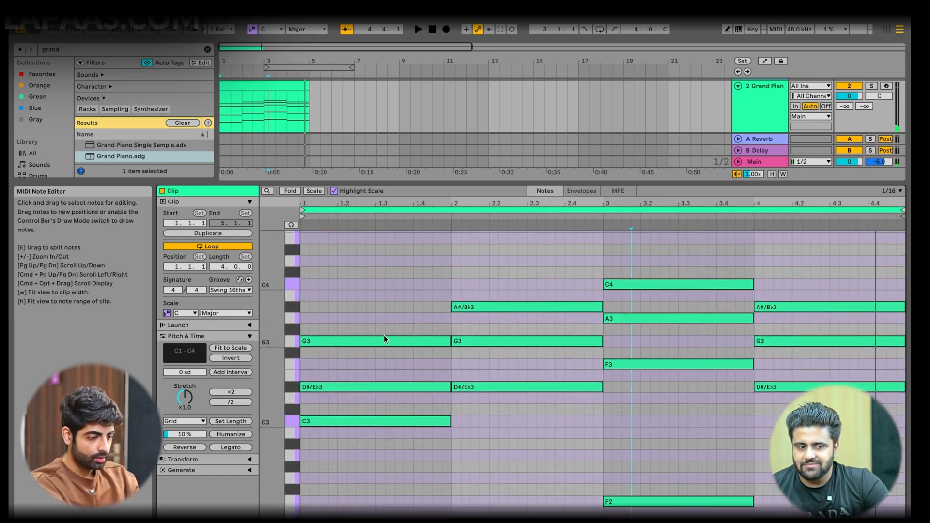
Set the clip's scale to Minor and lower the third chord's middle note to A♭3.
click(189, 313)
click(217, 313)
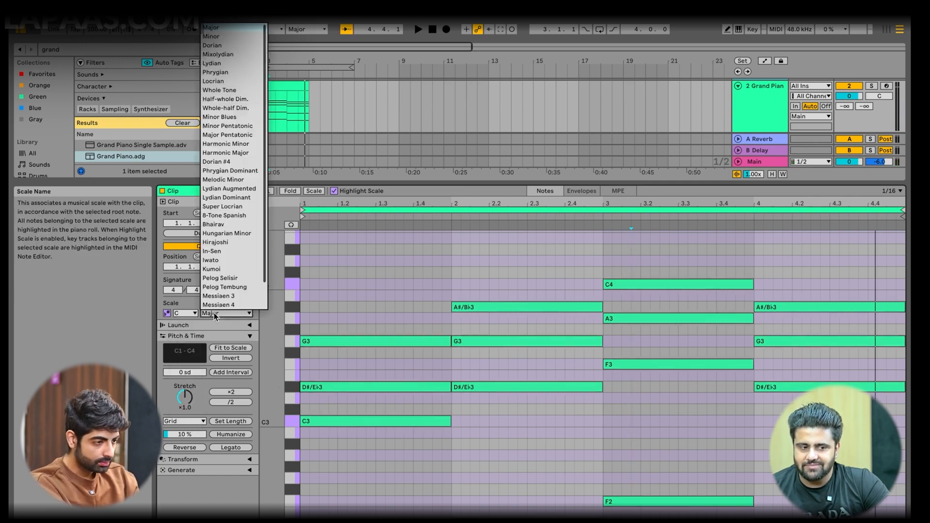
click(209, 36)
drag(641, 322, 639, 333)
click(590, 310)
click(612, 312)
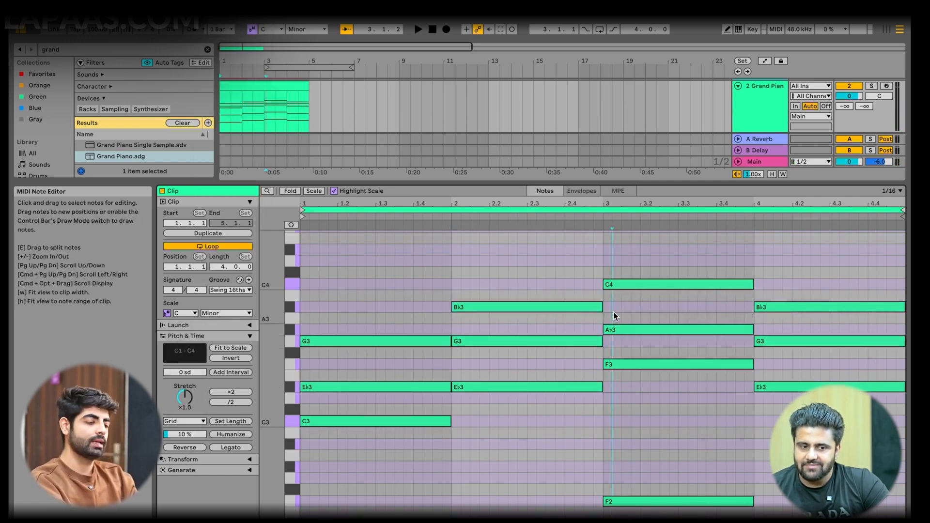
Select the three notes of the first chord, C3, E♭3 and G3, to examine the chord.
scroll(605, 412, down, 5)
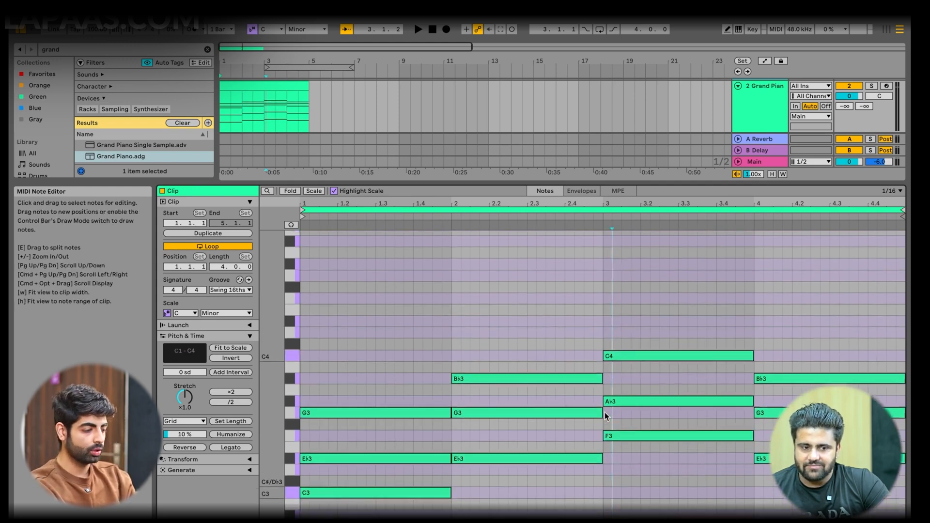
scroll(605, 414, up, 5)
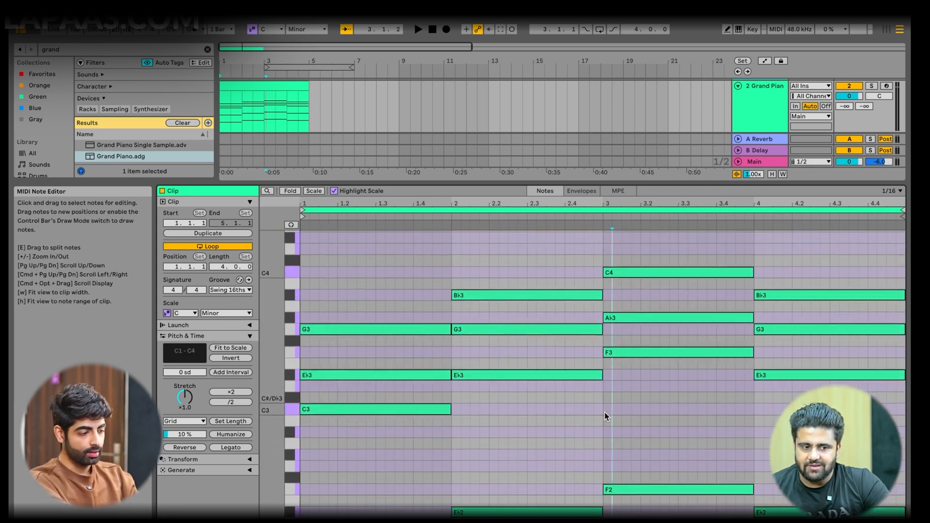
click(602, 412)
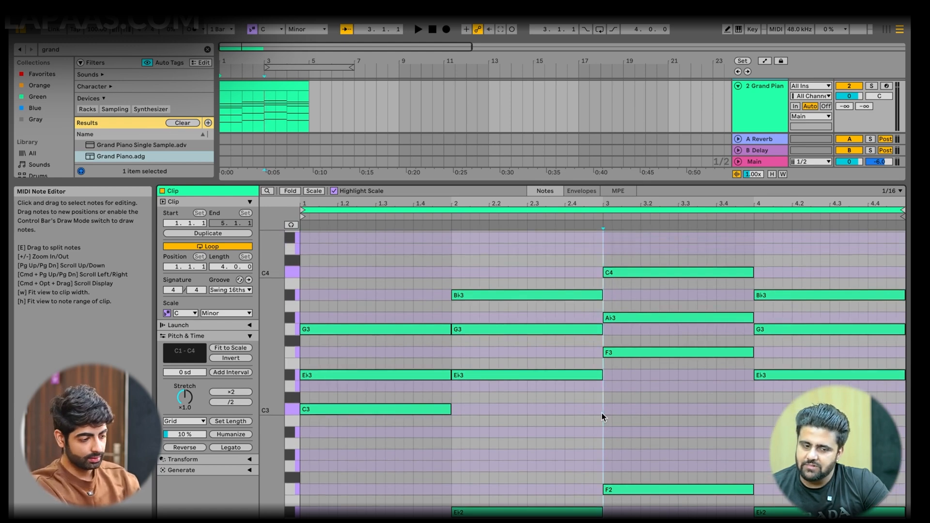
drag(347, 430, 347, 352)
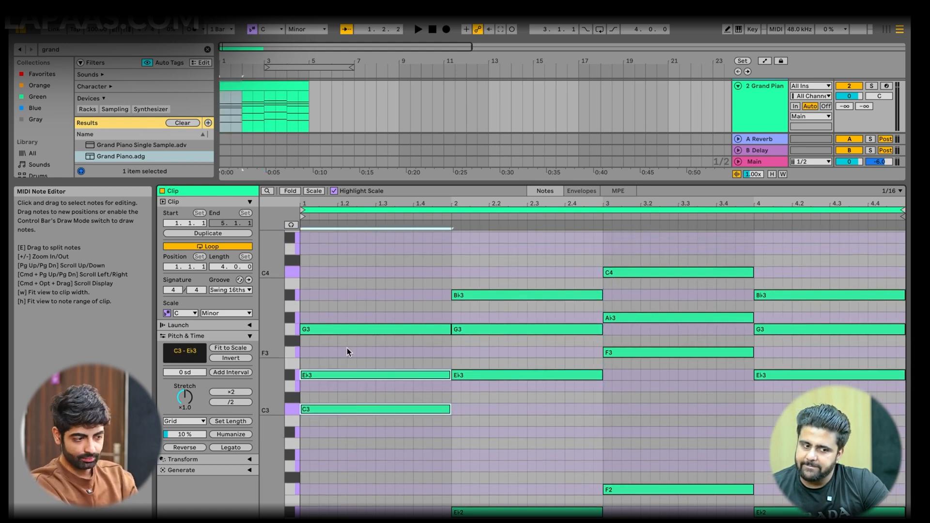
drag(363, 314, 363, 435)
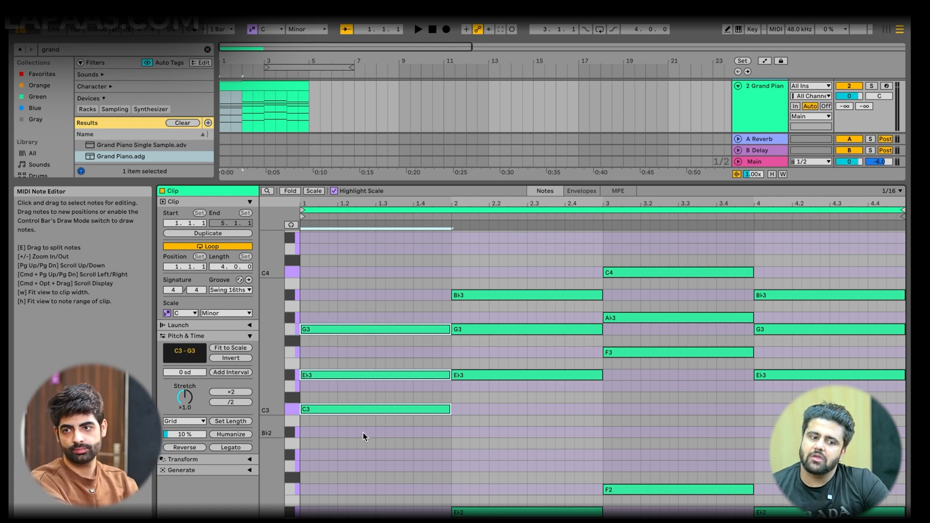
scroll(362, 432, up, 5)
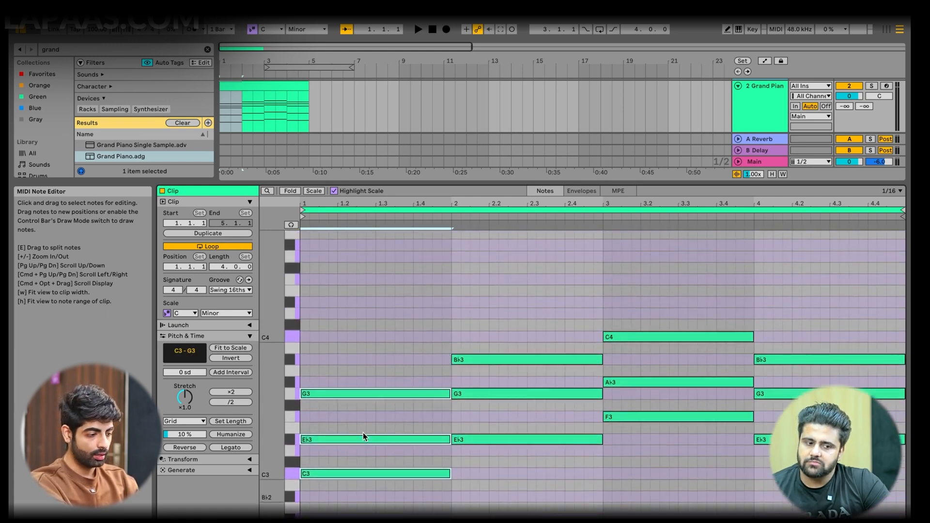
Play the C minor chord progression through, including once from the start of the piano clip.
click(356, 397)
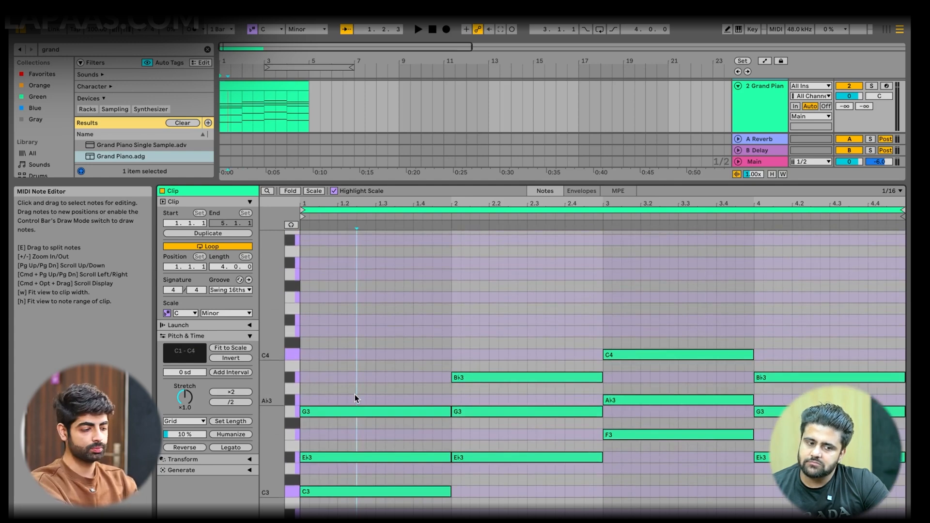
key(space)
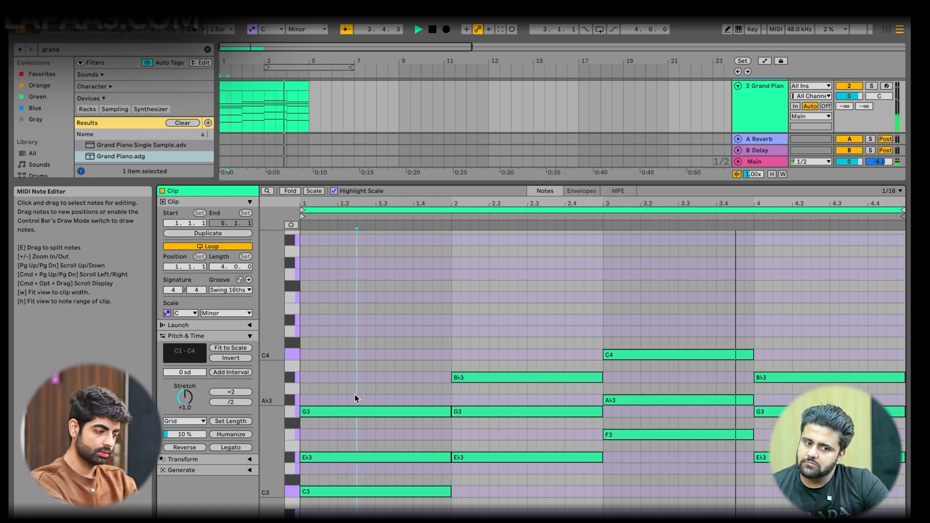
key(space)
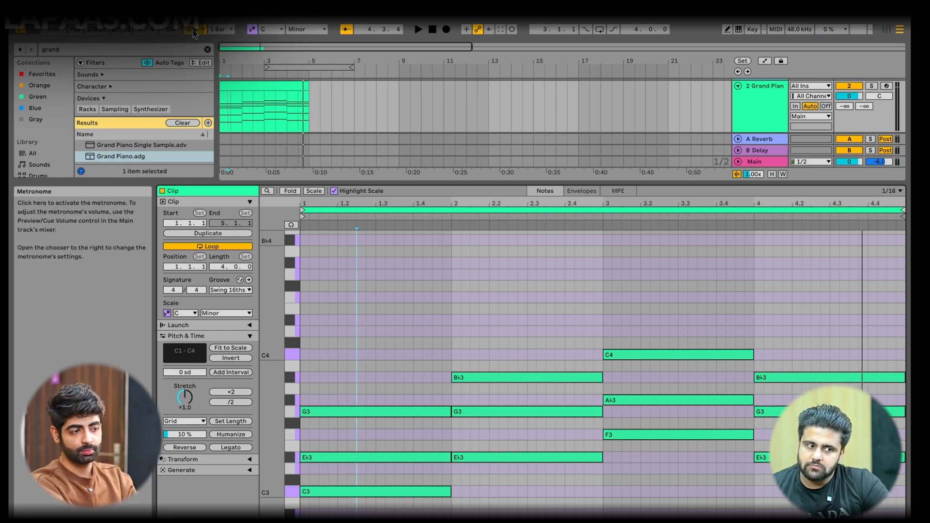
click(250, 88)
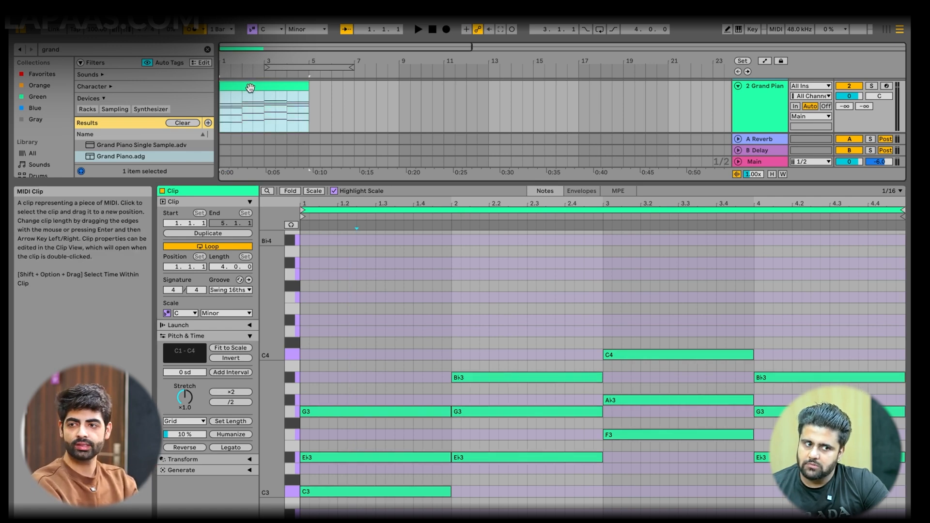
key(space)
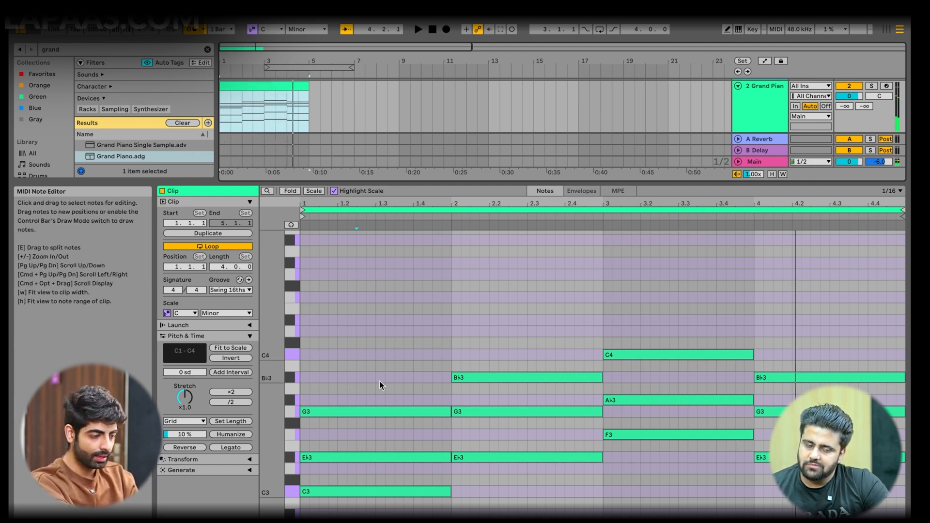
During playback, draw one-beat melody notes C4, E♭4 and D4 on beats 2 to 4 of bar 1, and D4 on beat 2 of bar 2.
drag(343, 356, 379, 359)
key(space)
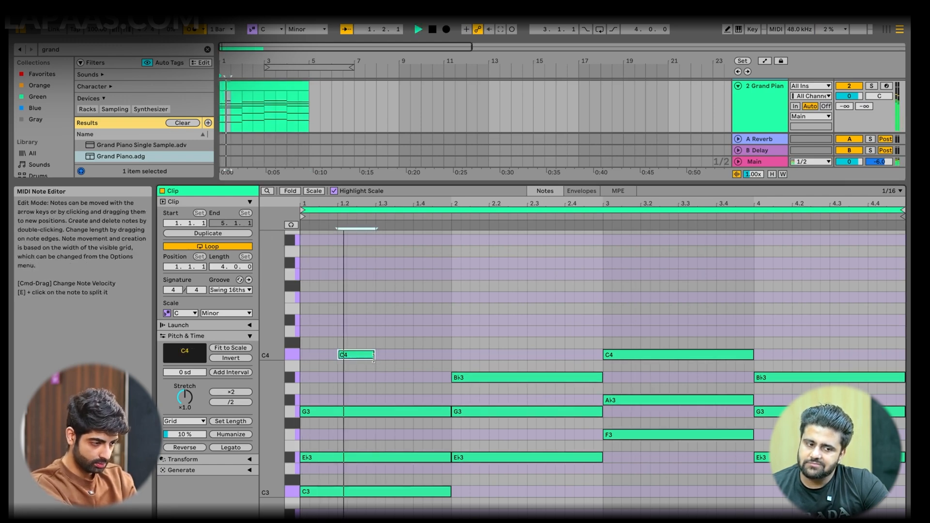
drag(382, 322, 450, 332)
click(418, 298)
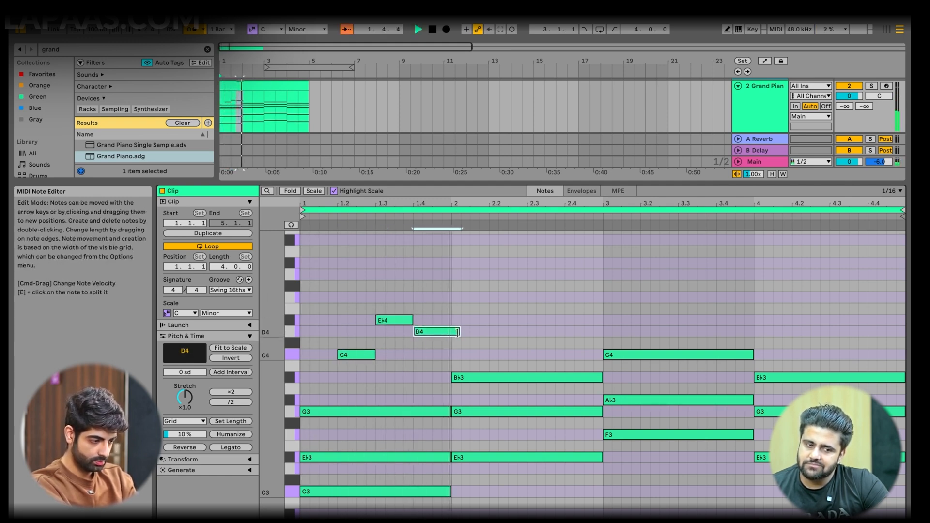
click(493, 332)
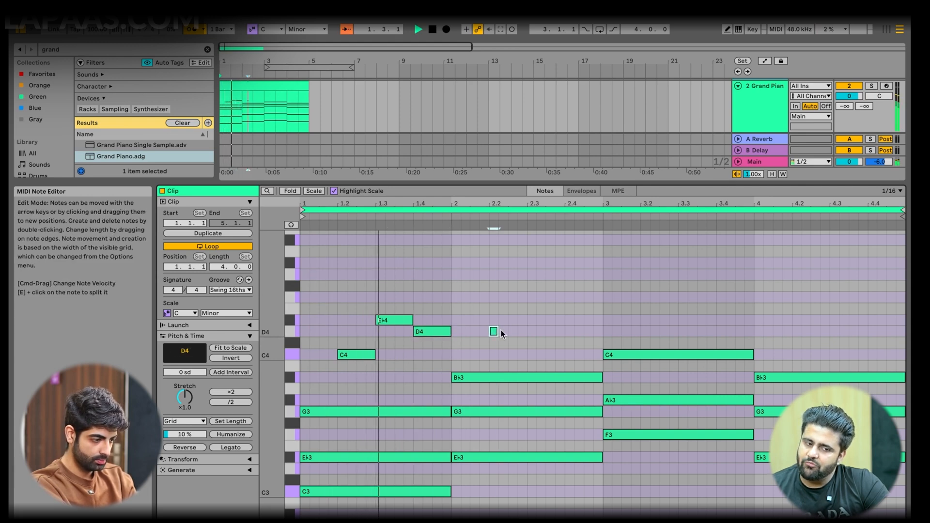
drag(499, 331, 525, 331)
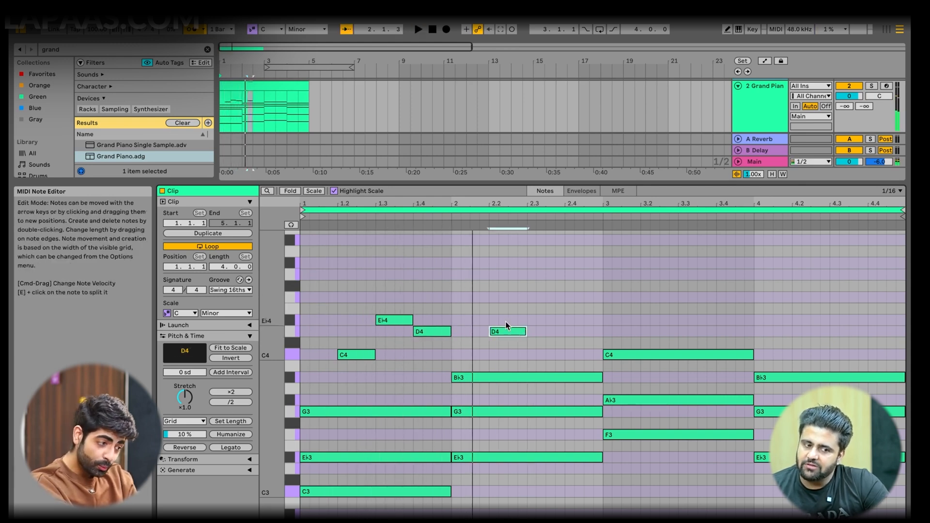
Draw a one-beat E♭4 melody note on beat 3 of bar 2.
click(528, 318)
click(529, 321)
drag(536, 320, 565, 321)
scroll(565, 322, down, 2)
scroll(379, 475, down, 5)
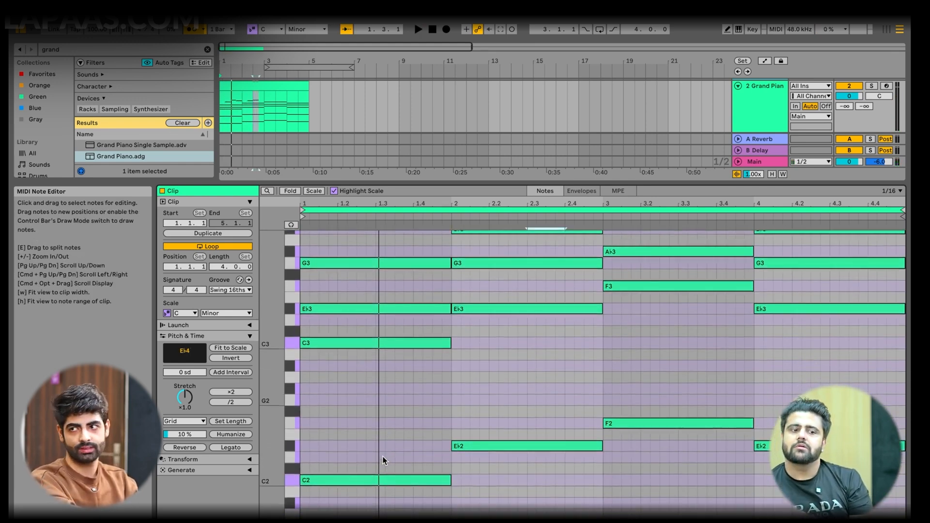
double_click(371, 434)
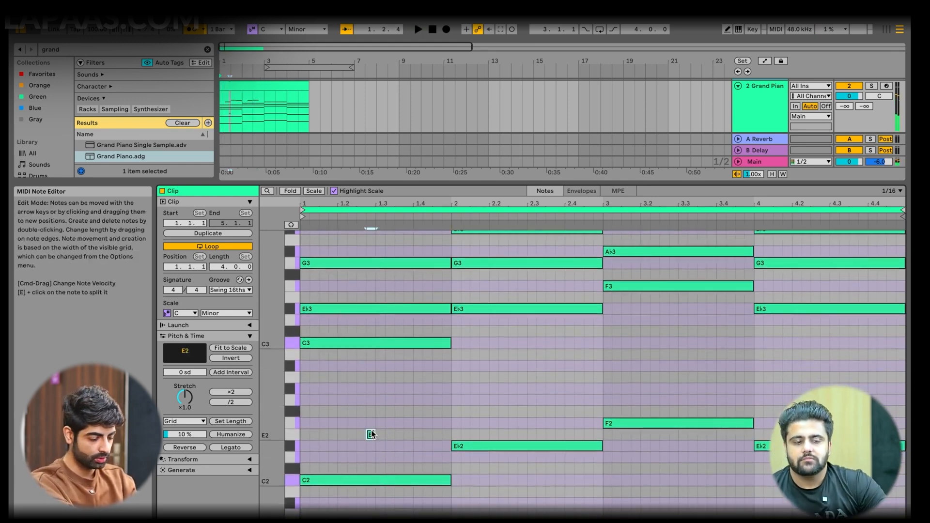
scroll(373, 434, up, 2)
drag(374, 472, 380, 476)
key(Delete)
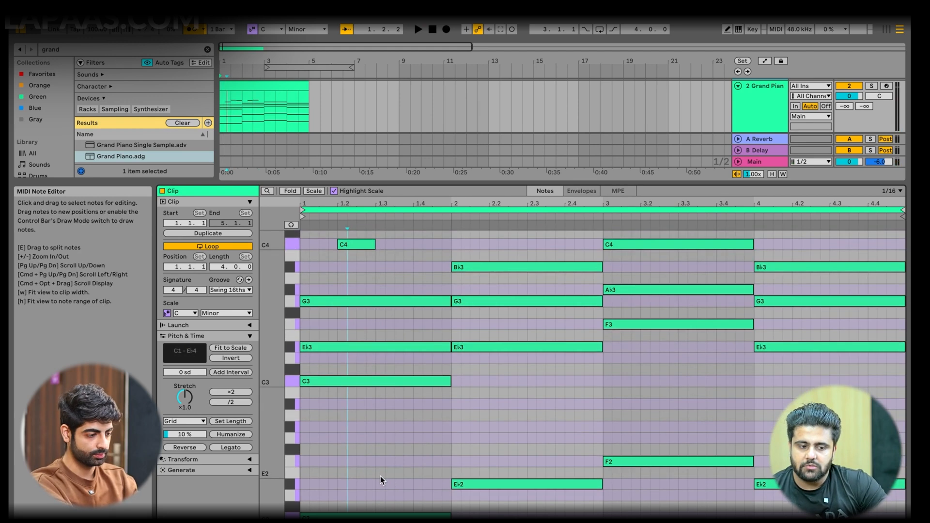
Try the five melody notes of bars 1 and 2 two octaves lower during playback and return them to their original octave.
scroll(380, 476, up, 4)
drag(350, 255, 568, 331)
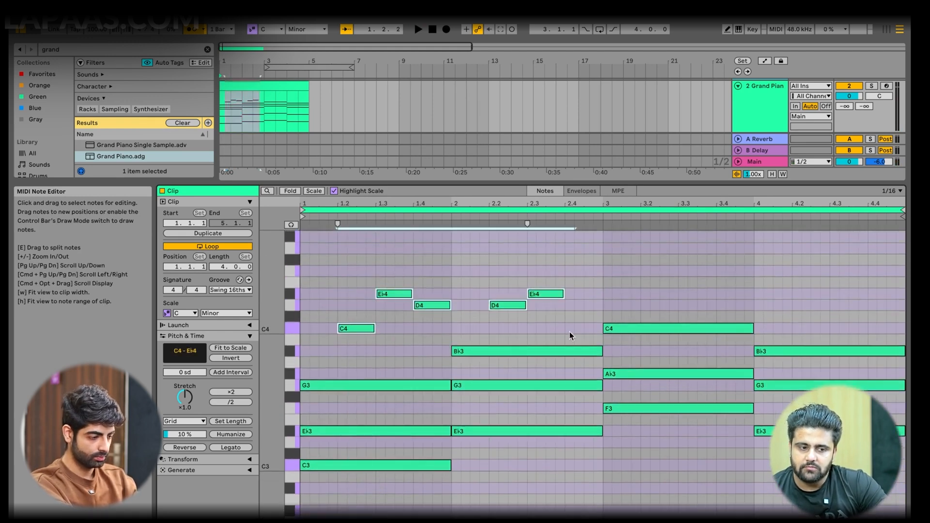
key(shift+Down)
key(shift+Down)
key(space)
scroll(555, 383, down, 3)
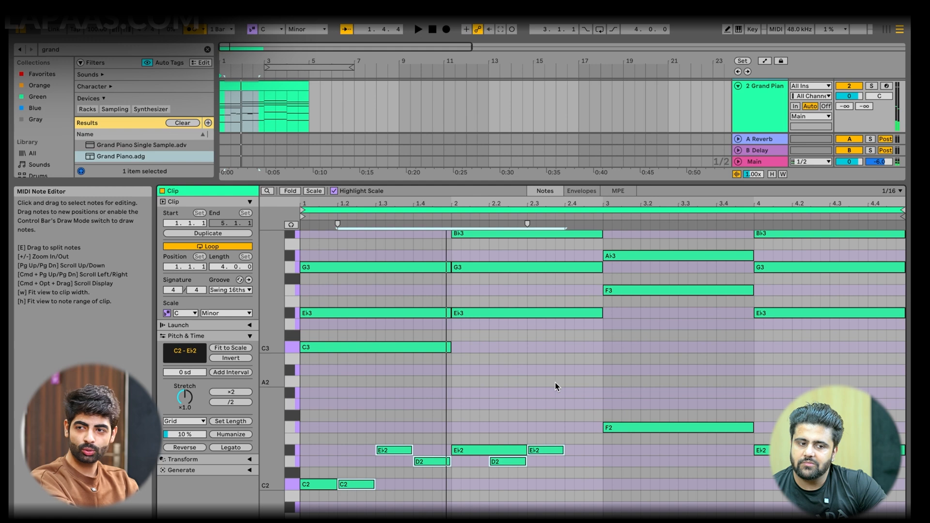
key(shift+Up)
key(shift+Up)
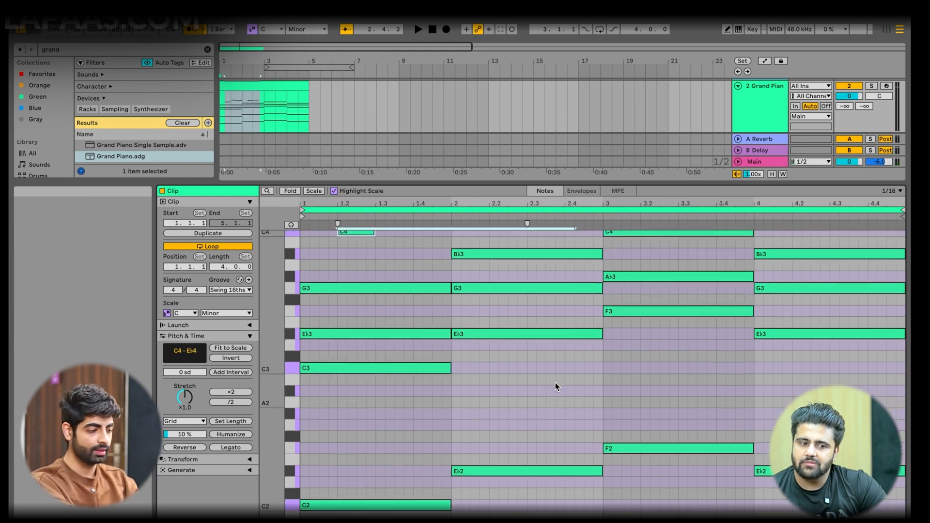
click(575, 310)
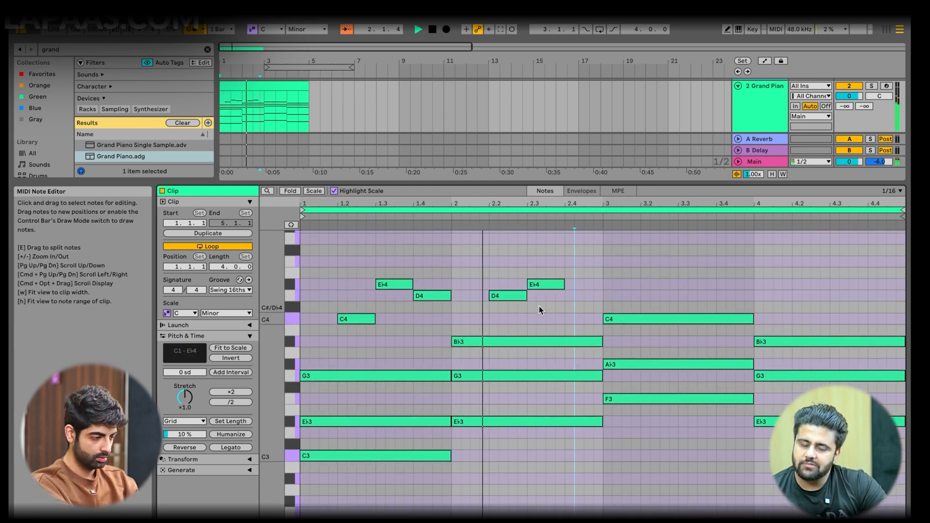
Lower the melody note on beat 2 of bar 2 to C4, and try beat 3's note at D4 before restoring E♭4.
click(507, 297)
key(space)
drag(507, 298, 508, 319)
key(space)
drag(539, 285, 539, 294)
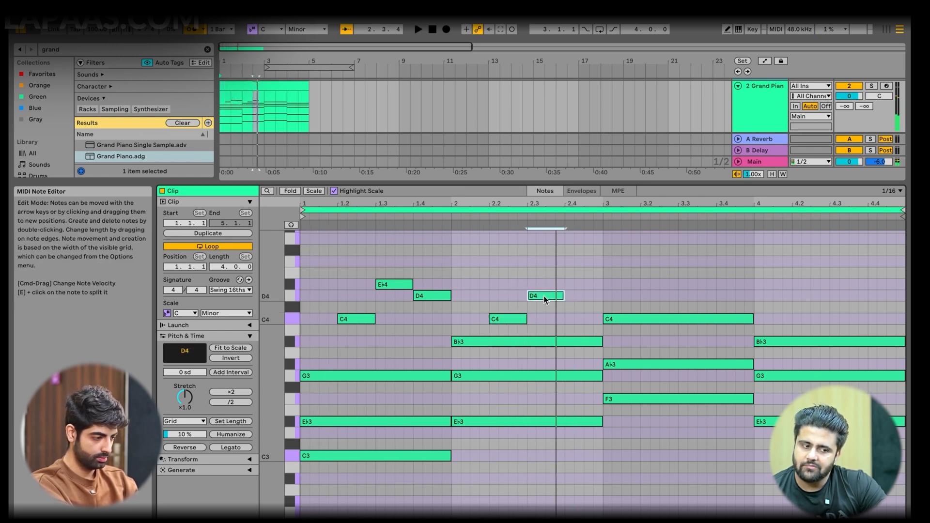
click(544, 290)
drag(545, 296, 547, 290)
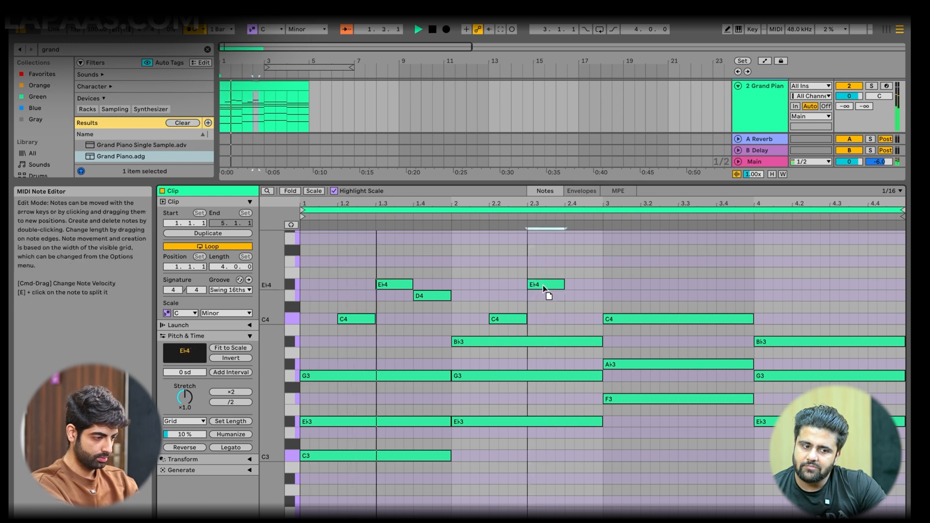
Draw a one-beat D4 melody note on beat 4 of bar 2.
double_click(571, 296)
drag(572, 295, 601, 296)
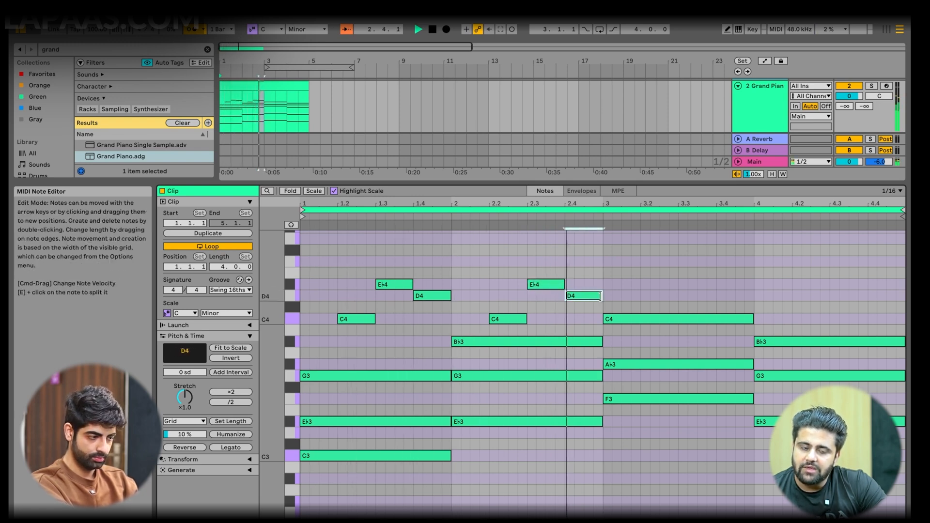
click(585, 317)
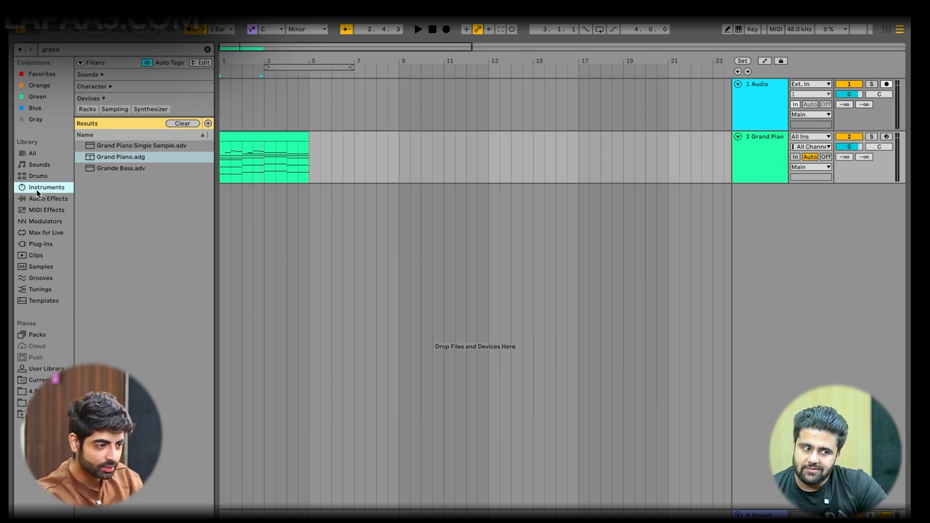
Replace the instrument browser search with SYNTH and preview several of the synth presets.
click(207, 49)
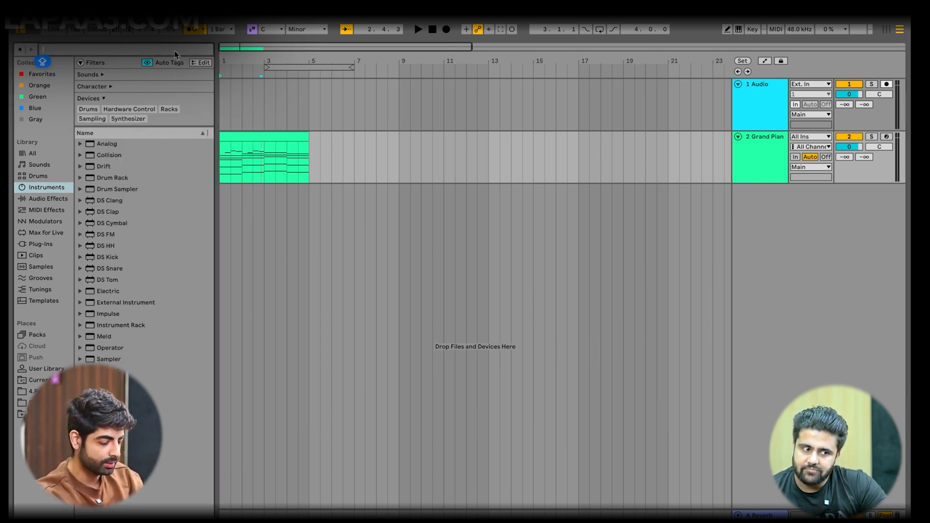
text(SYNTH)
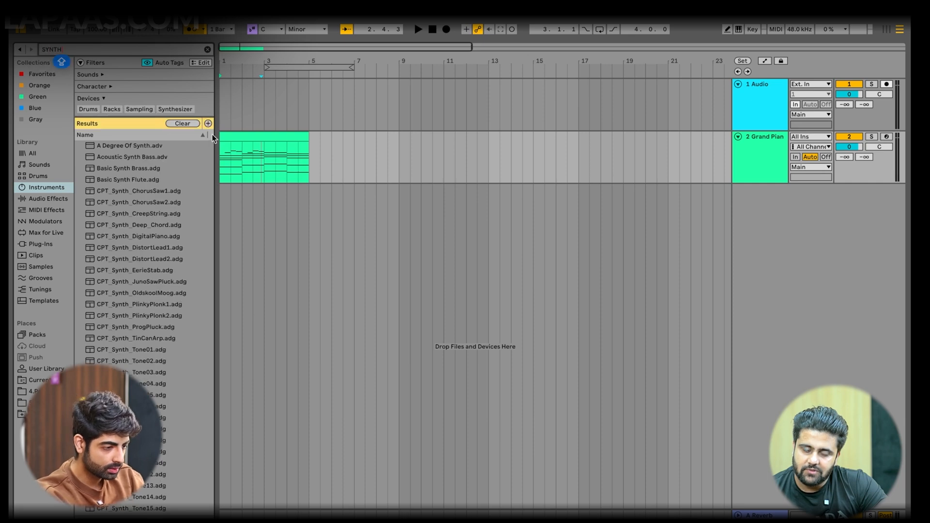
click(160, 180)
click(154, 206)
click(154, 225)
click(154, 238)
Try the Basic Synth Flute.adg preset on the Grand Piano track during playback and undo the instrument replacement.
click(144, 180)
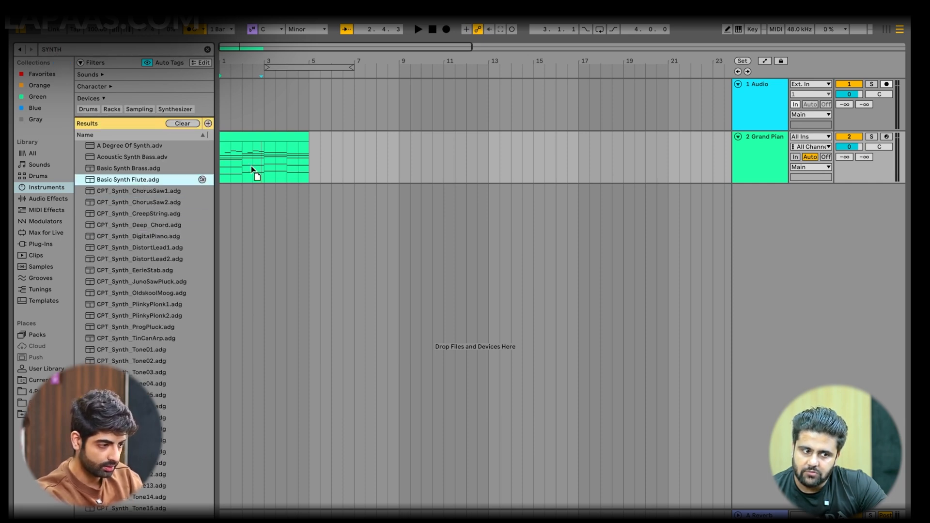
drag(250, 165, 261, 163)
key(space)
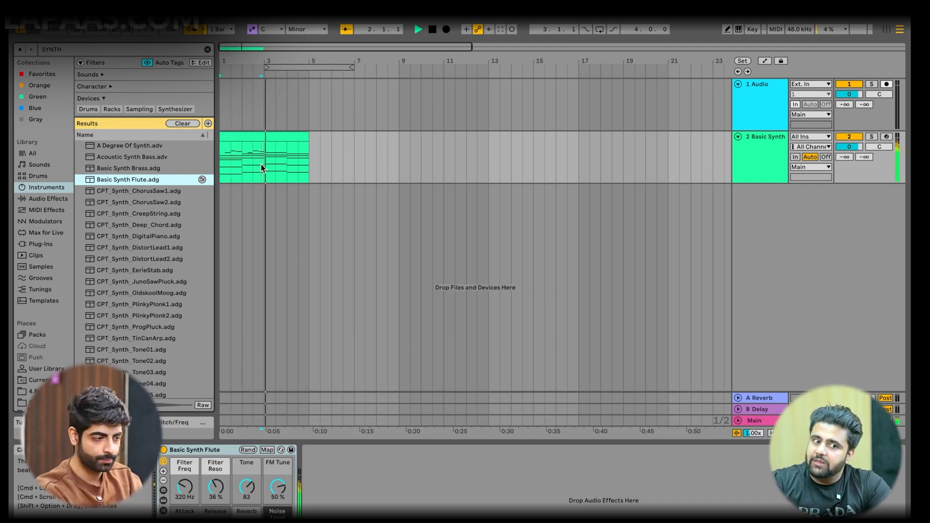
key(super+z)
key(space)
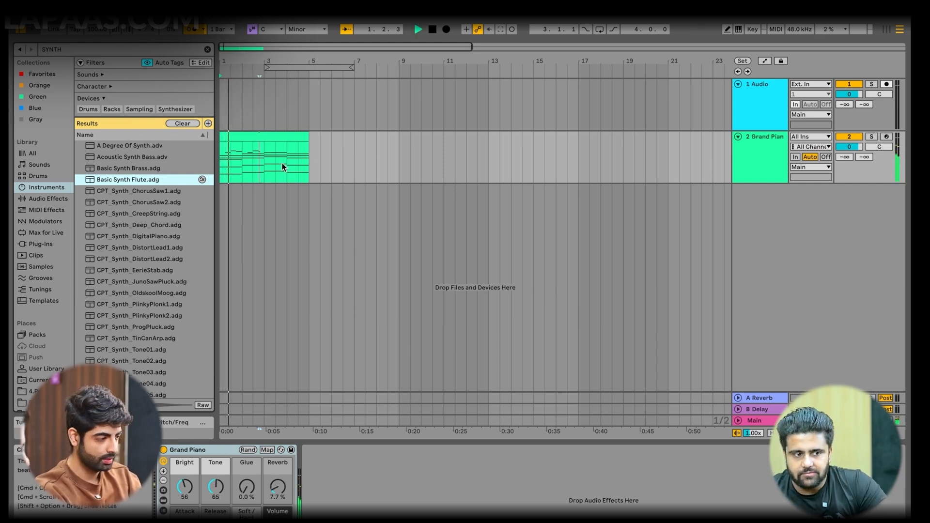
Duplicate the Grand Piano track with its clip and play both tracks.
click(749, 159)
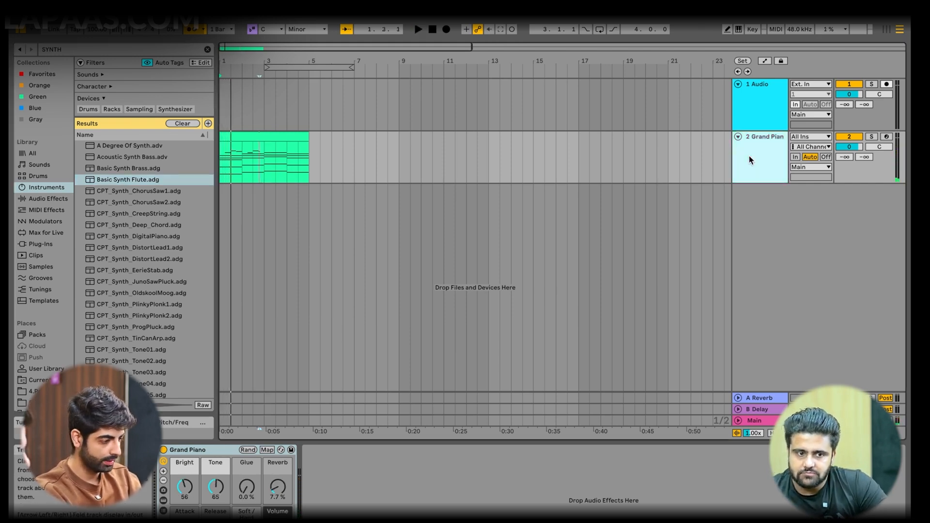
right_click(749, 156)
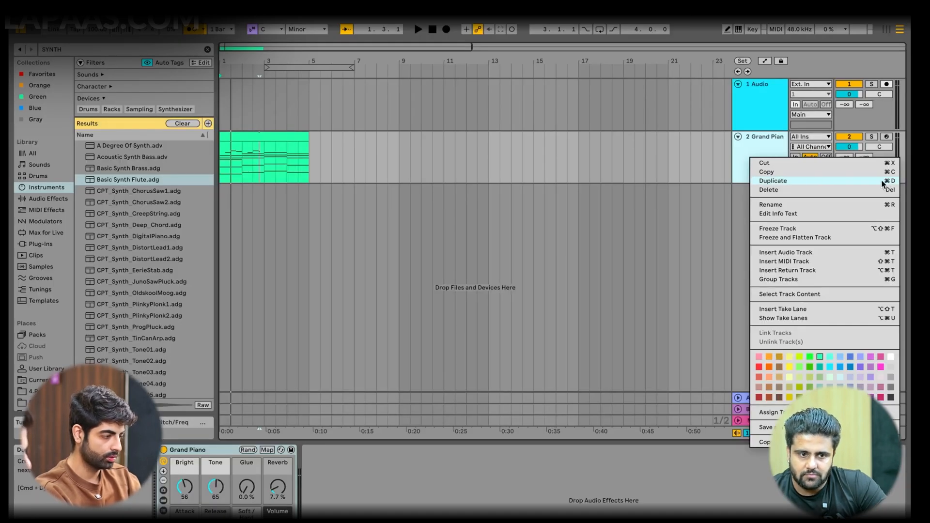
click(882, 181)
key(space)
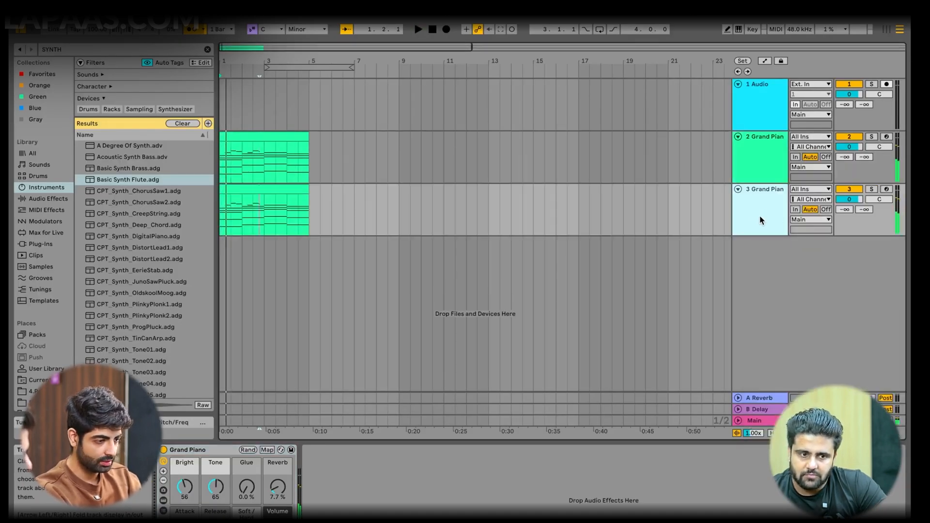
Load Basic Synth Flute.adg onto the duplicated track, listen to both tracks together, and mute the duplicate.
drag(144, 179, 275, 216)
key(space)
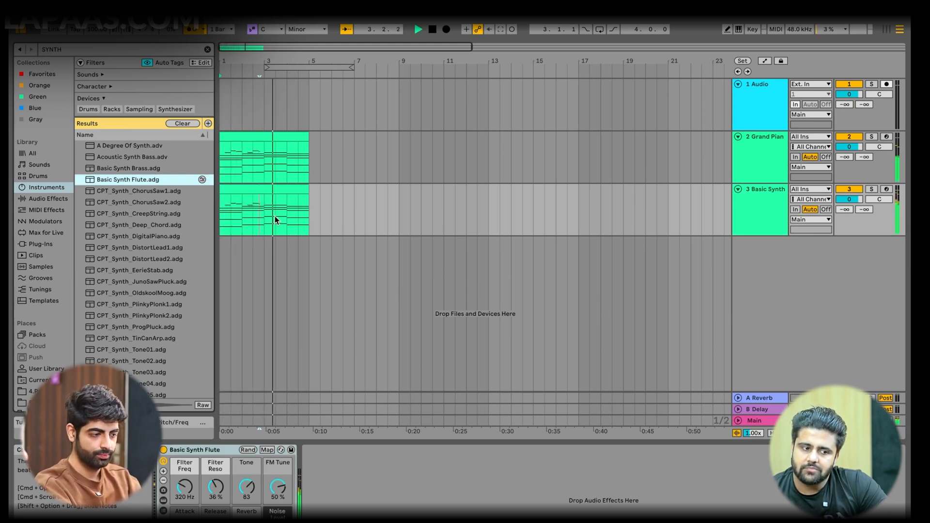
click(270, 189)
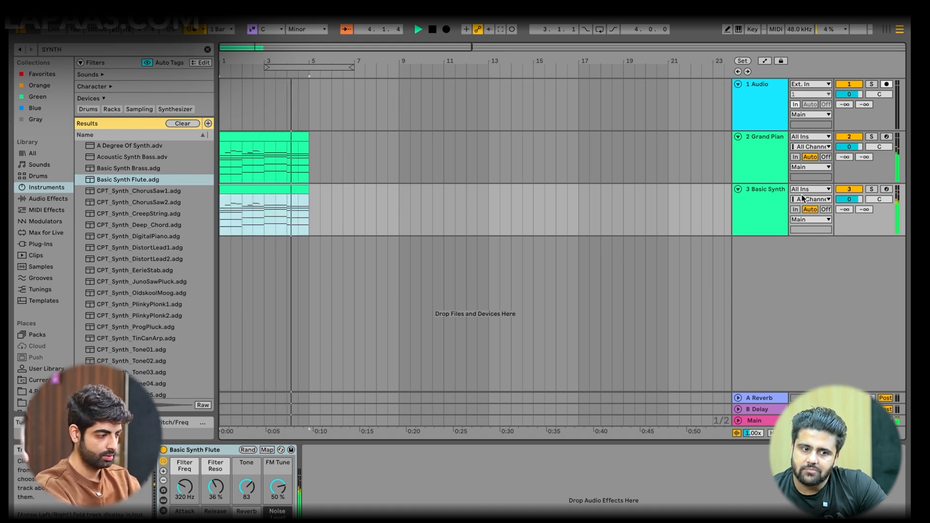
click(852, 188)
key(space)
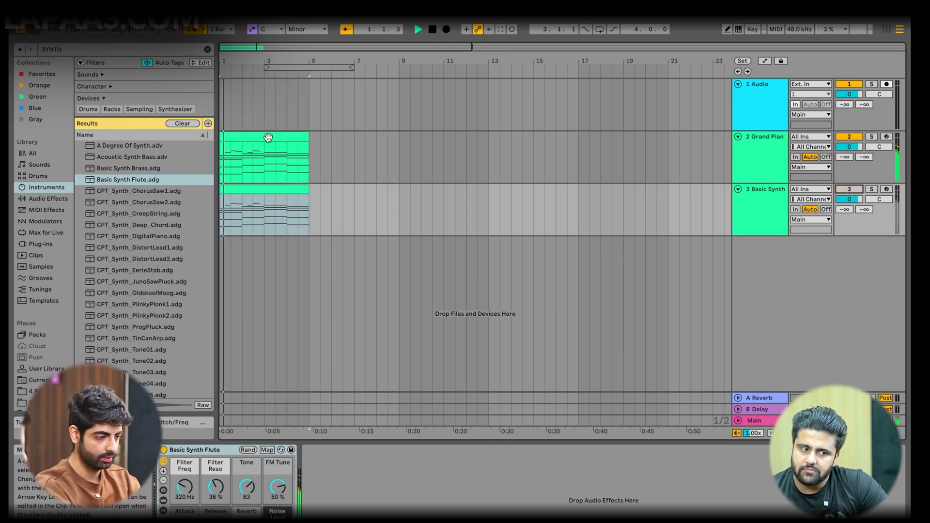
Open the Grand Piano clip and draw one-beat C4 and E♭4 melody notes on beats 2 and 3 of bar 3.
double_click(267, 137)
drag(573, 288, 602, 293)
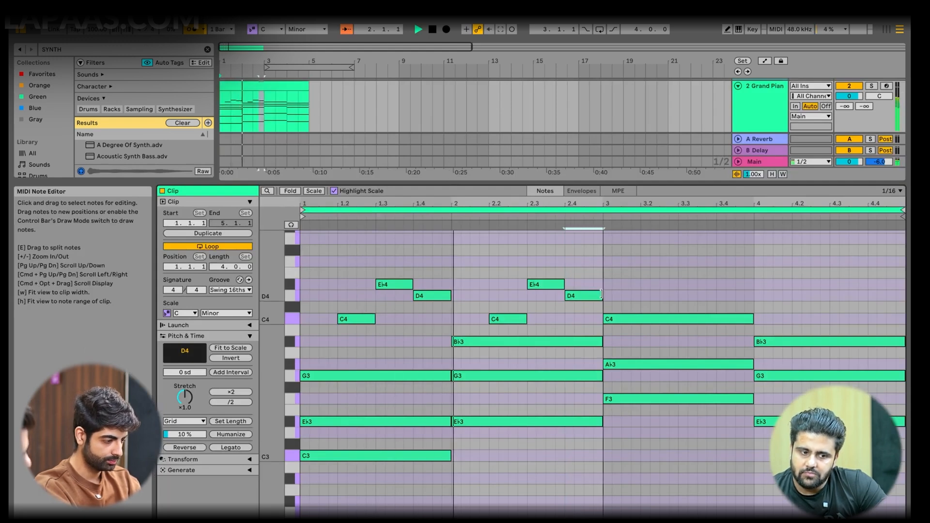
double_click(647, 295)
drag(649, 294, 660, 320)
double_click(684, 285)
drag(688, 285, 719, 288)
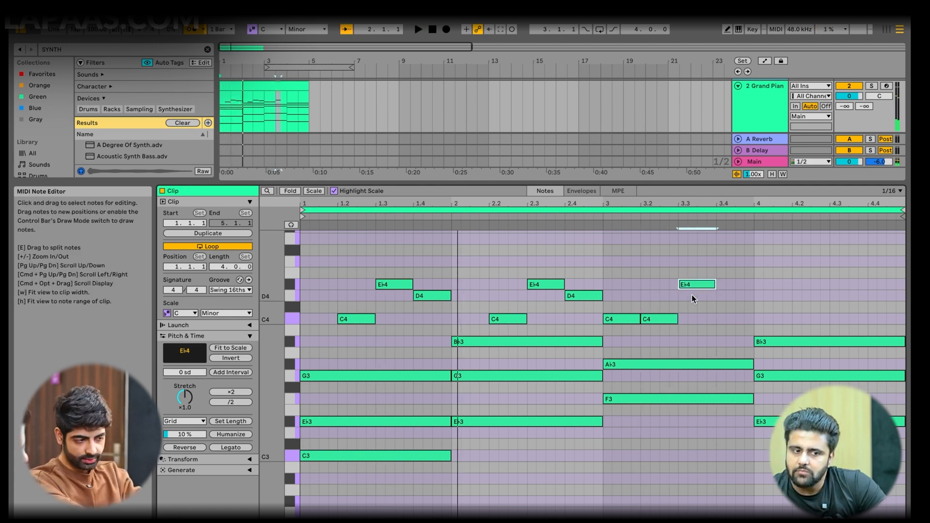
Add a one-beat D4 on beat 4 of bar 3 and move the bar's first-beat C4 onto beat 2.
scroll(550, 354, up, 3)
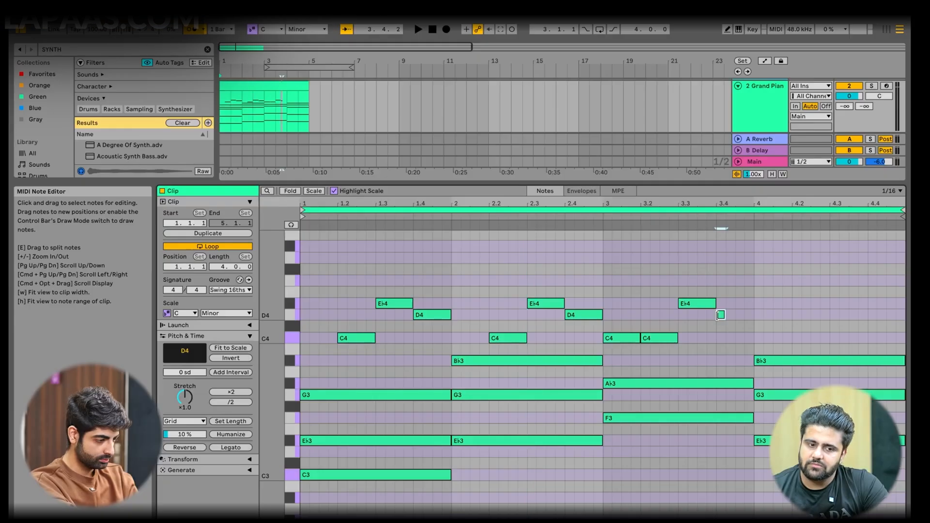
key(space)
double_click(669, 338)
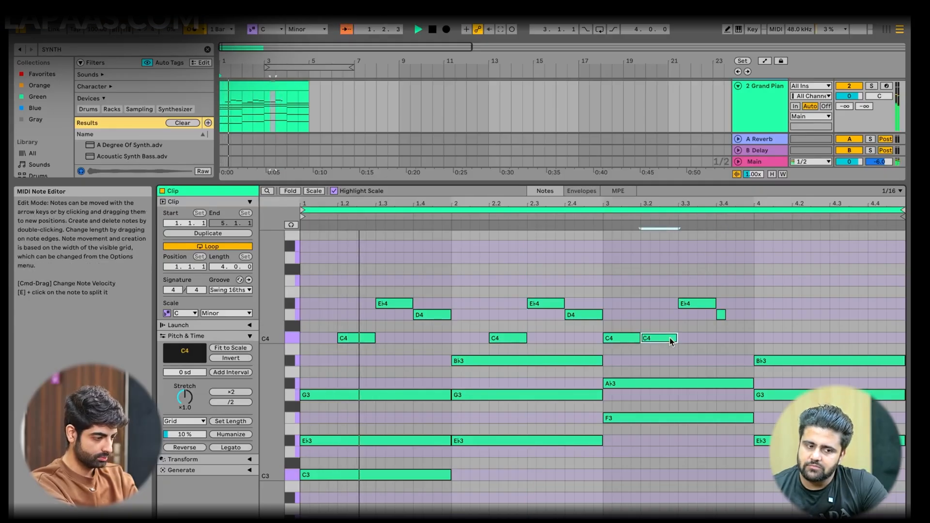
drag(633, 336, 665, 337)
drag(725, 315, 752, 314)
Duplicate bar 3's C4, E♭4 and D4 melody notes into bar 4 and position the copies on beats 1 to 3.
drag(650, 293, 801, 339)
key(super+d)
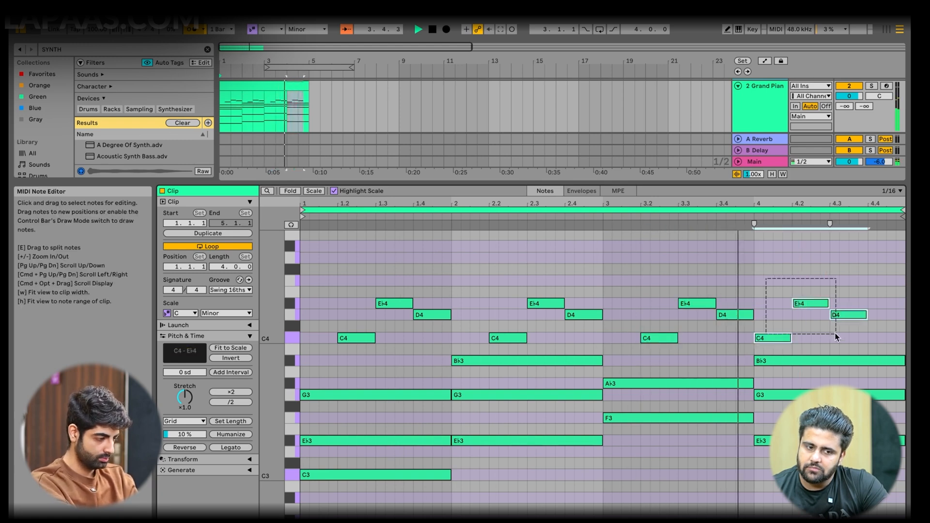
key(Left)
key(Left)
key(Left)
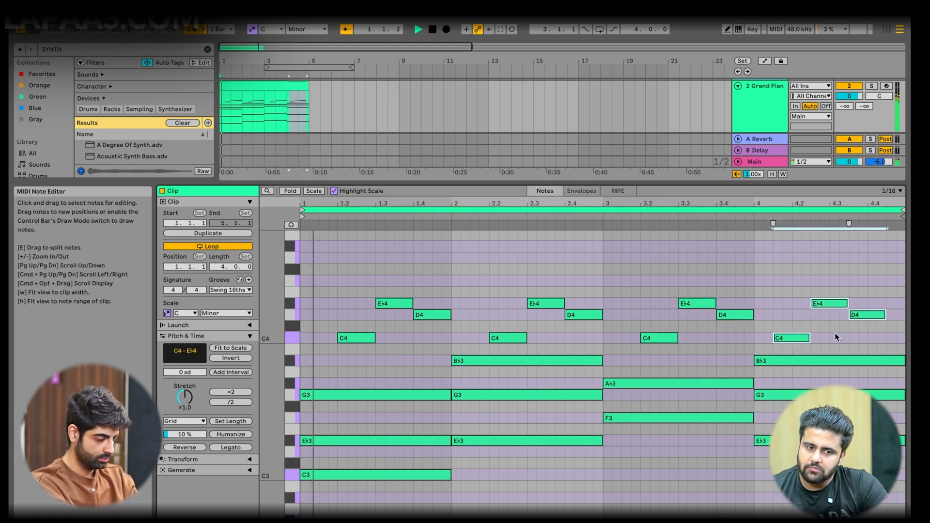
key(Right)
right_click(835, 334)
click(877, 348)
click(853, 335)
Try the melody note on beat 2 of bar 4 at A♭3 and at C♯4 during playback.
drag(800, 305, 801, 383)
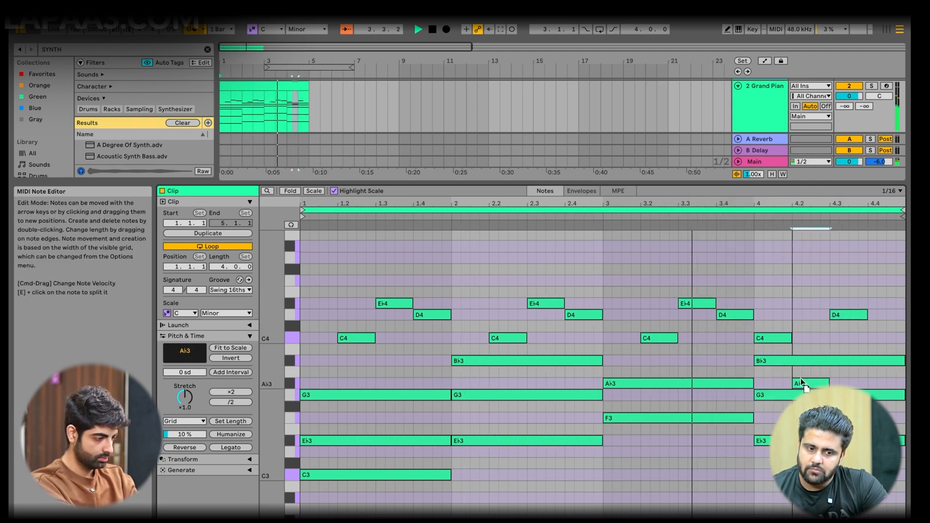
key(space)
drag(802, 382, 800, 327)
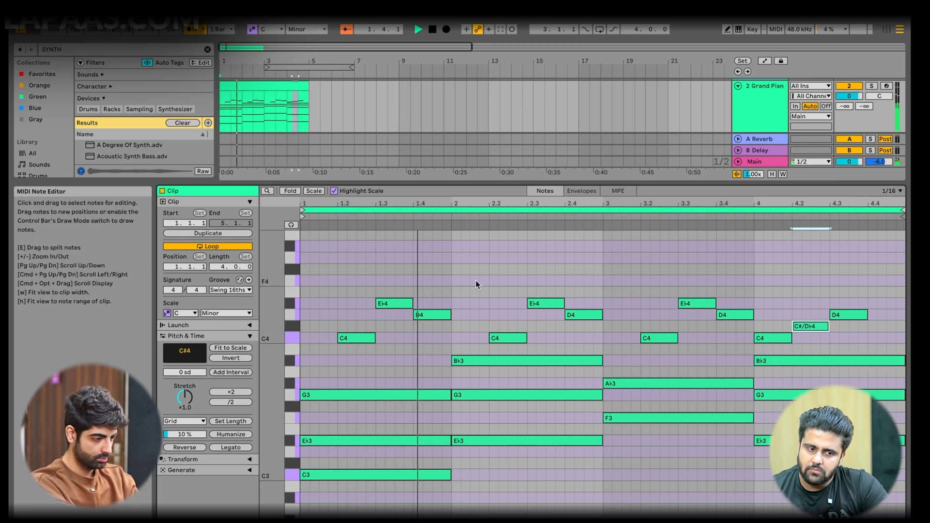
During playback, add half-beat melody notes G4, F4 and C4 at the very ends of bars 1, 2 and 3 respectively.
double_click(437, 279)
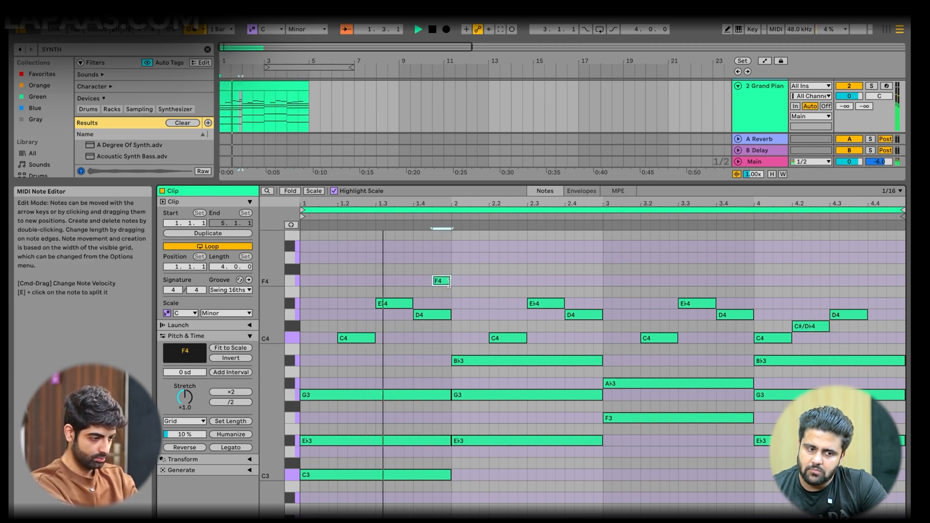
drag(441, 280, 442, 261)
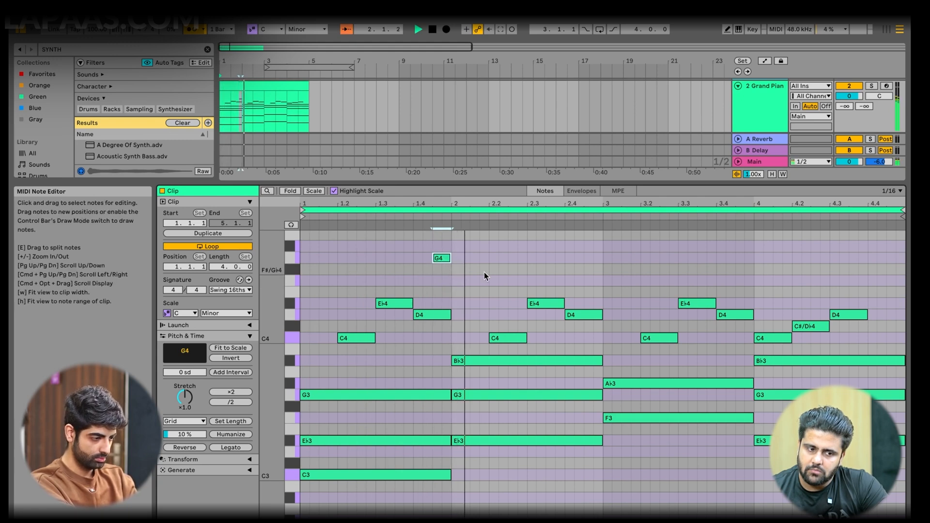
double_click(590, 280)
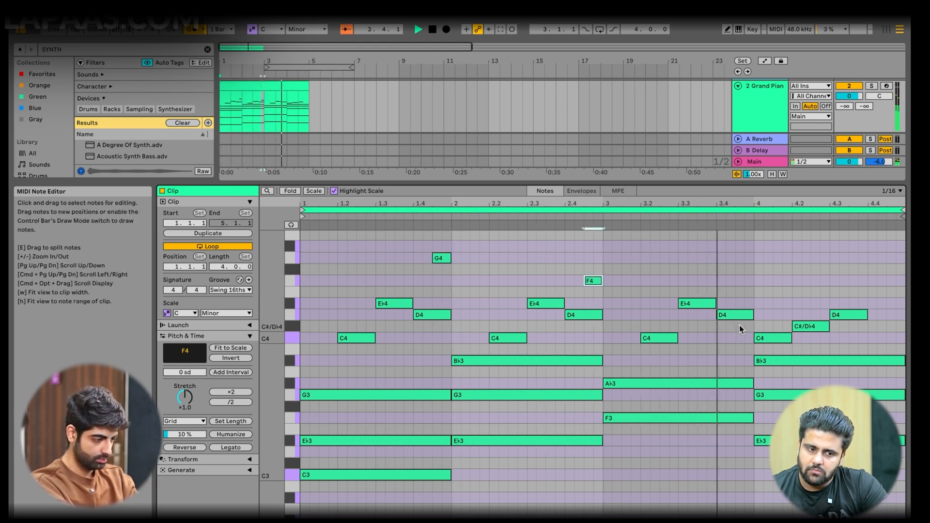
double_click(743, 338)
drag(744, 338, 752, 339)
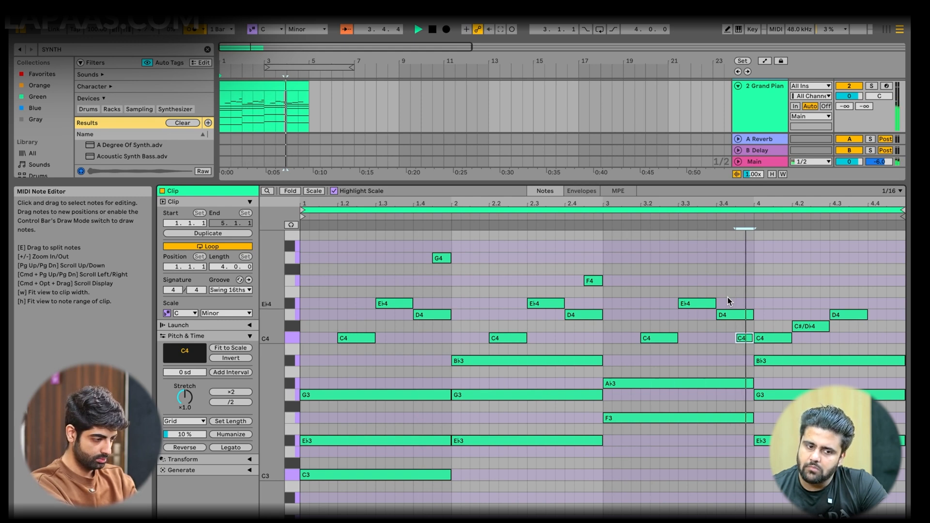
Delete bar 4's melody notes, and try placing bar 3's four melody notes from the start of bar 4.
drag(759, 303, 850, 342)
key(Delete)
drag(630, 290, 746, 340)
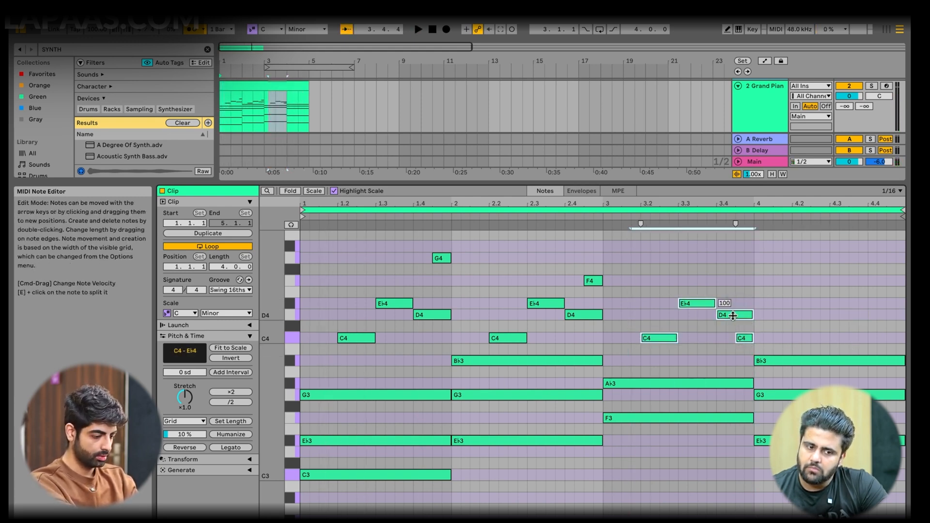
drag(734, 316, 843, 317)
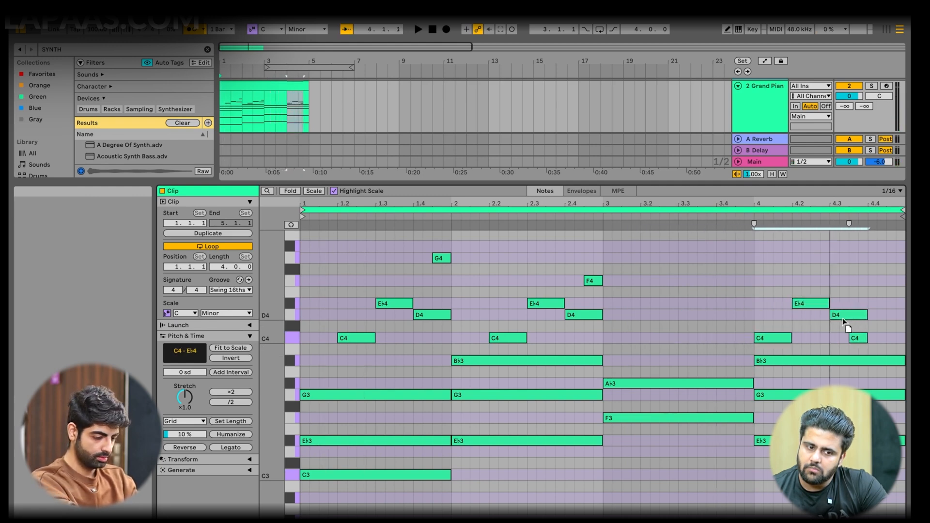
key(super+z)
Copy bar 3's four melody notes and shift the copies one full bar so they occupy the same beats in bar 4.
key(super+c)
key(super+v)
key(Right)
key(Right)
key(Right)
key(Right)
key(Right)
key(Right)
key(Right)
key(Right)
key(Right)
key(Right)
key(Right)
key(Right)
key(Right)
key(Right)
key(space)
key(Right)
key(Right)
click(792, 307)
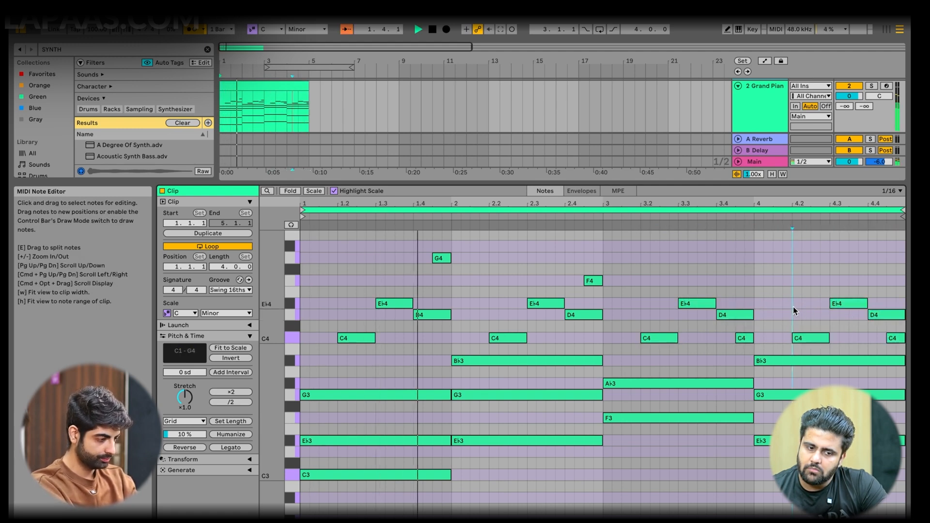
During playback, try bar 4's final half-beat melody note at A♭3 and settle it on G3.
drag(896, 338, 896, 384)
click(752, 322)
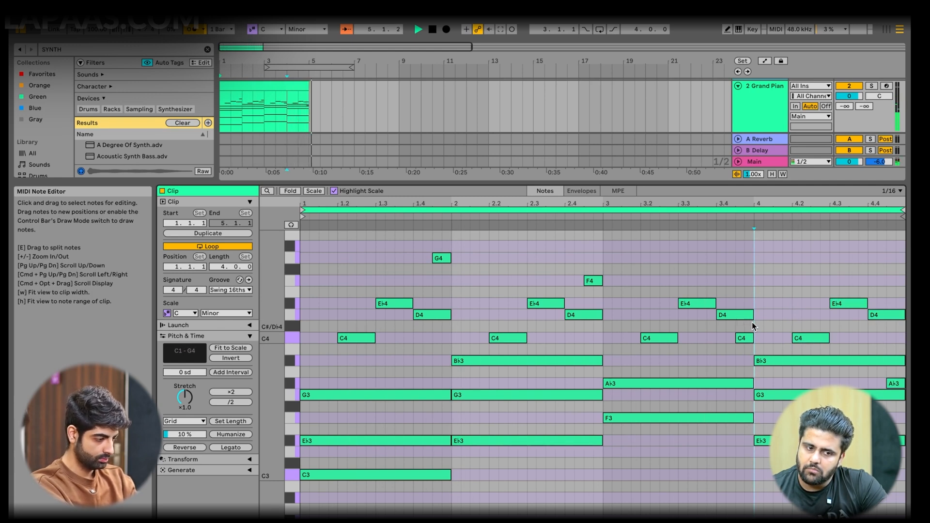
key(space)
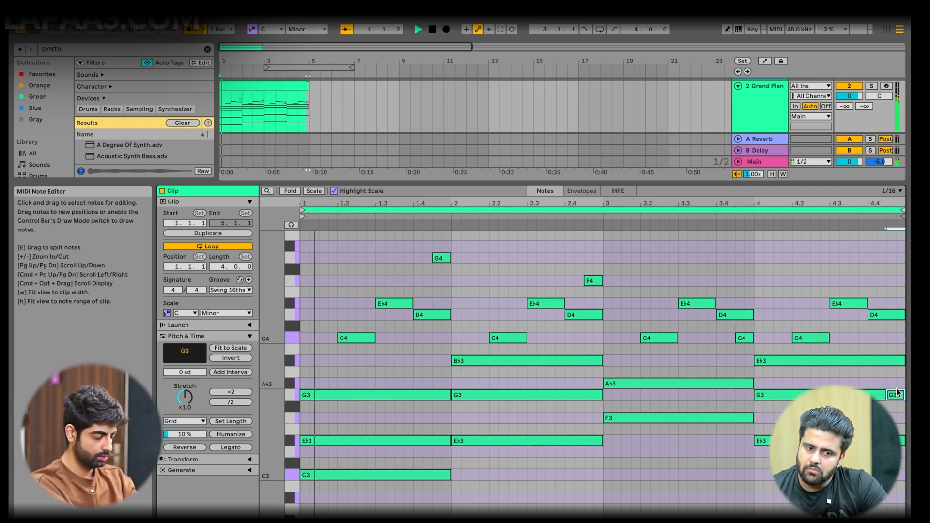
click(821, 418)
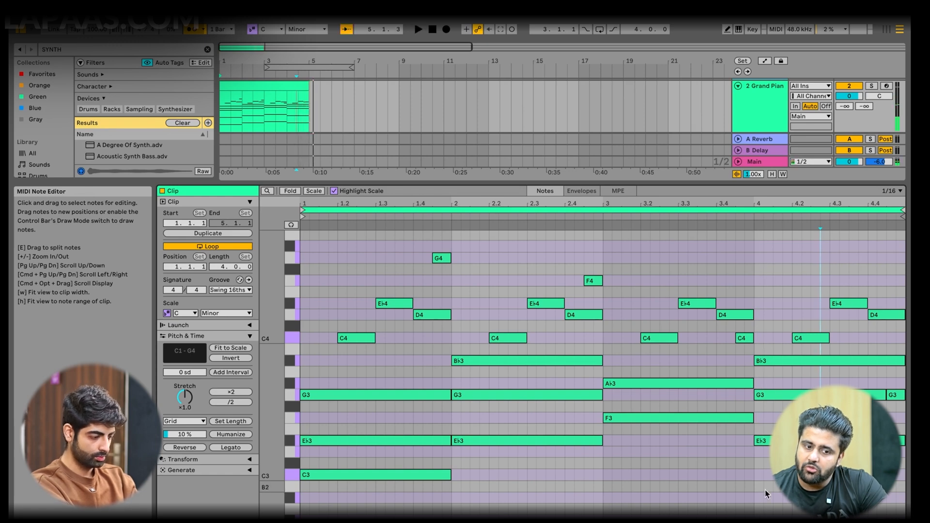
click(882, 395)
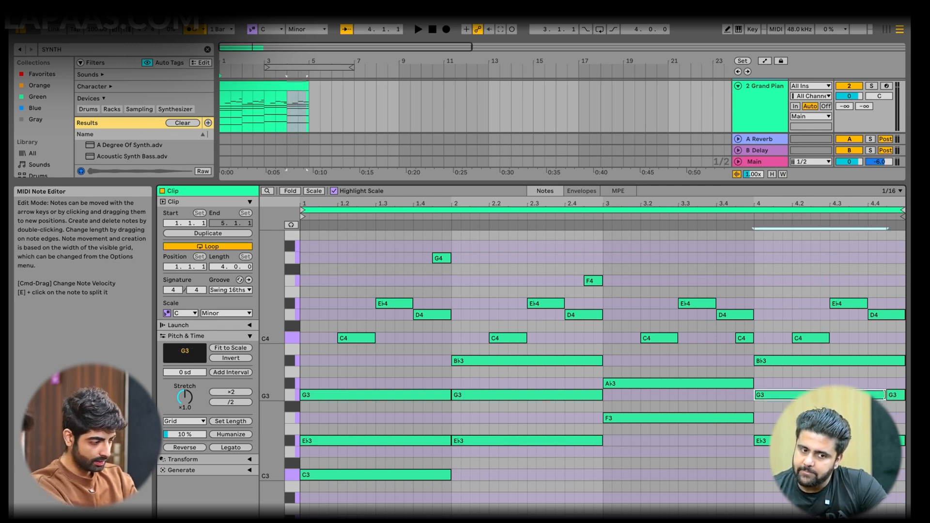
drag(877, 395, 882, 395)
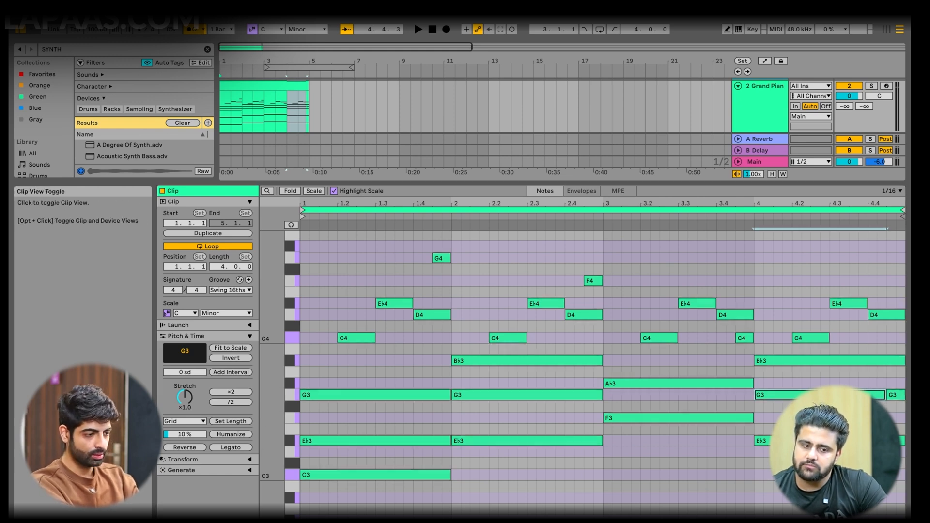
Find the Reverb audio effect by searching for REVERB and apply it to the Grand Piano track.
click(545, 519)
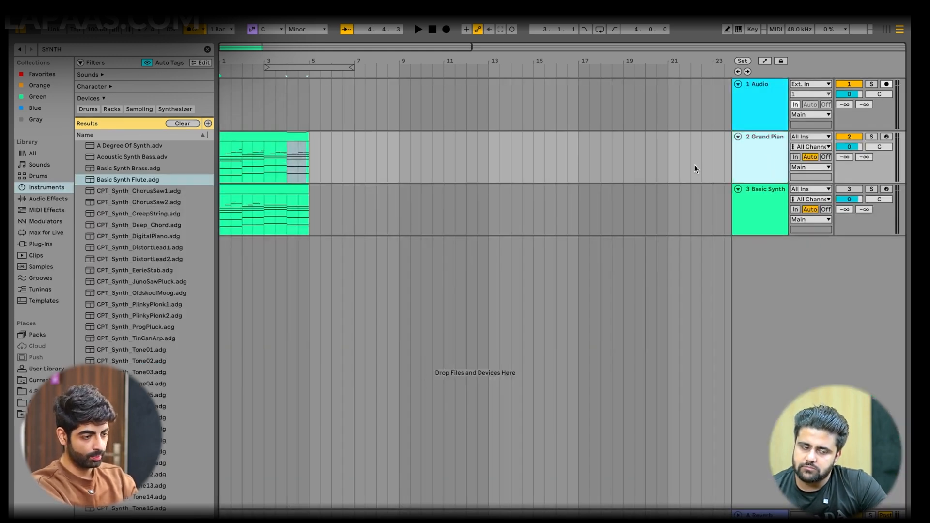
click(99, 49)
text(REVERB)
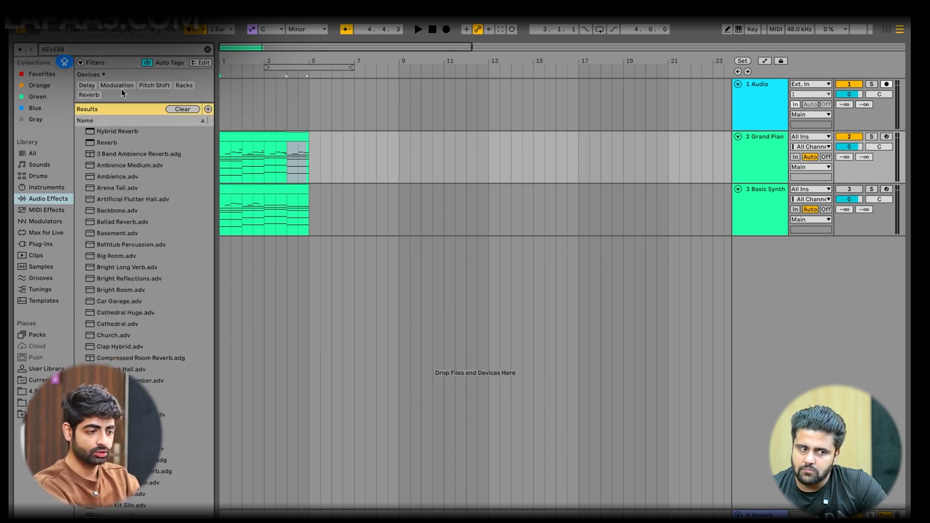
drag(107, 143, 249, 156)
key(space)
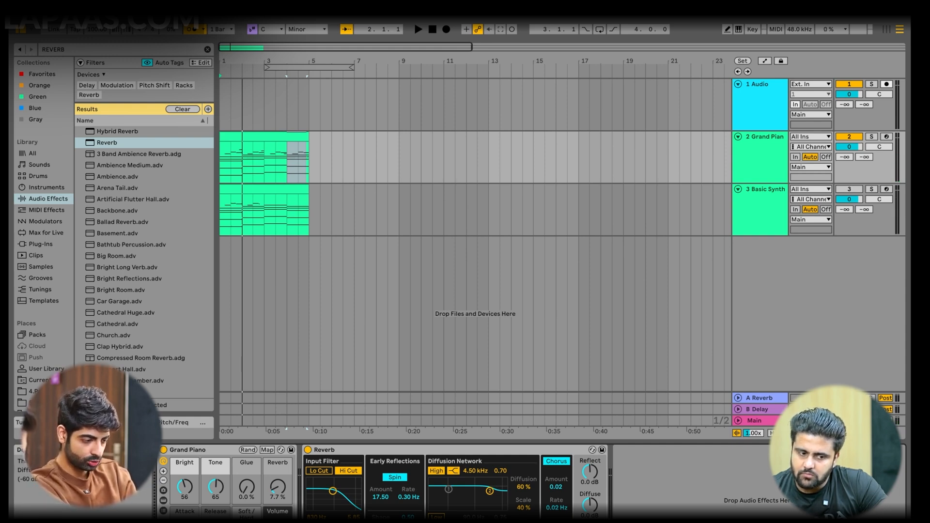
Play back the four bars with the piano reverb and open the Grand Piano clip's notes.
key(space)
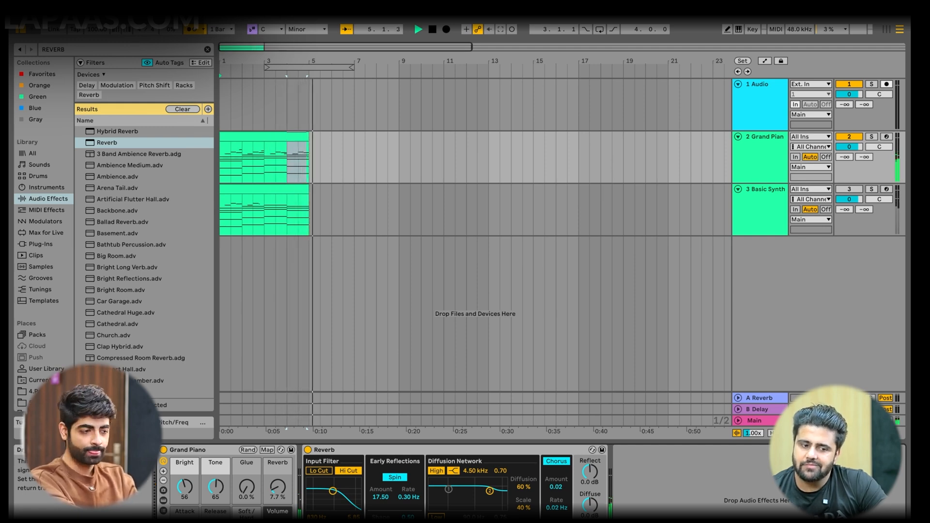
key(space)
drag(312, 166, 221, 163)
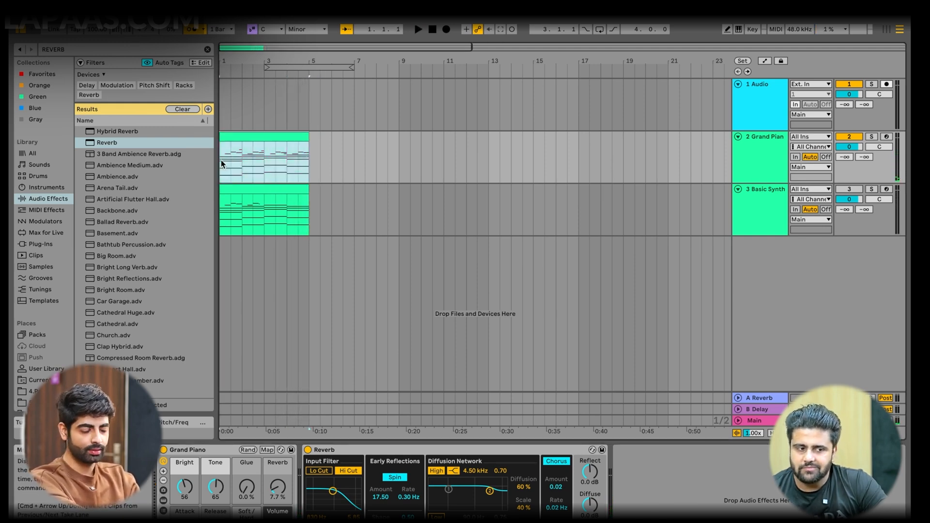
double_click(248, 141)
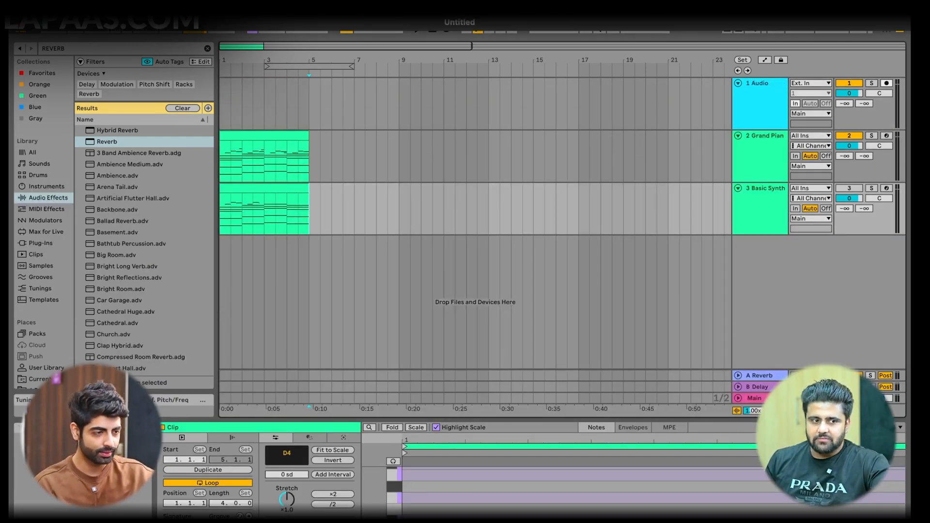
Close the untitled Live set without saving it and delete its temporary project files.
click(74, 9)
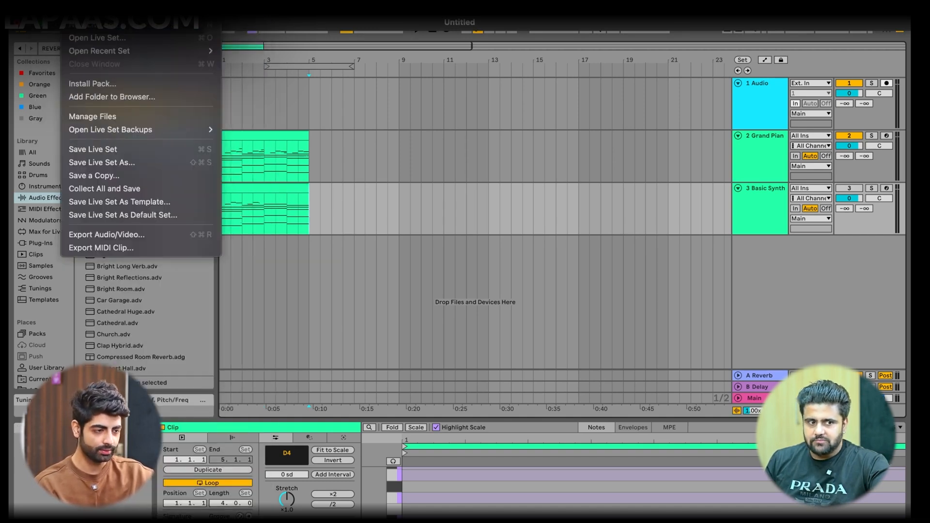
click(73, 9)
click(375, 312)
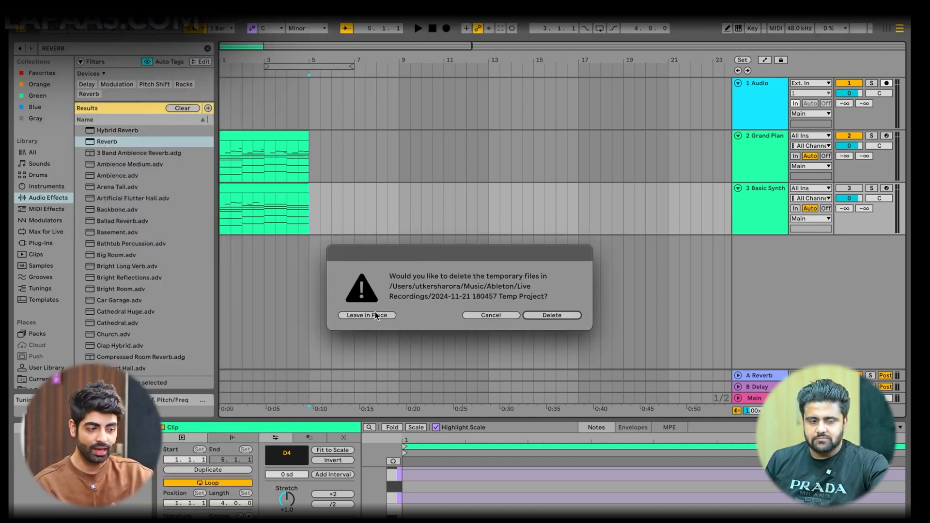
click(543, 314)
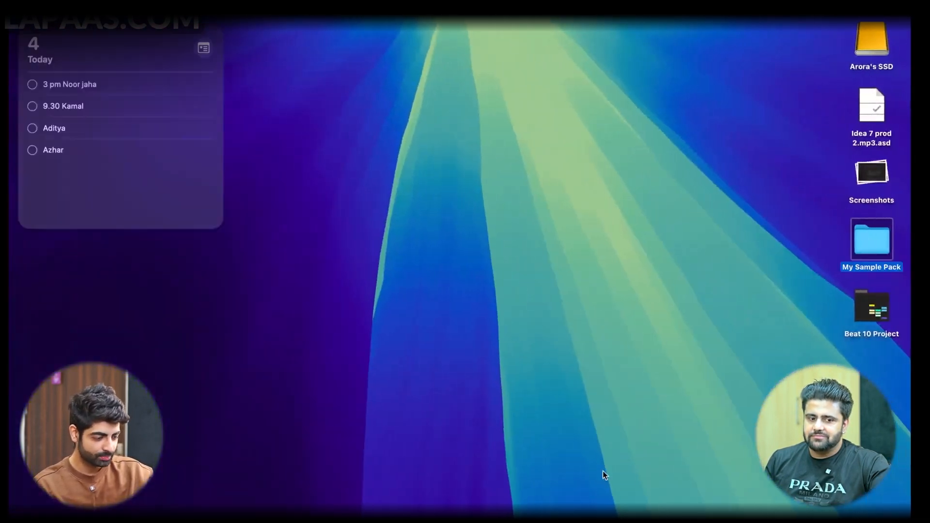
Switch to Splice and look through the samples in the library's Sounds collection.
click(624, 518)
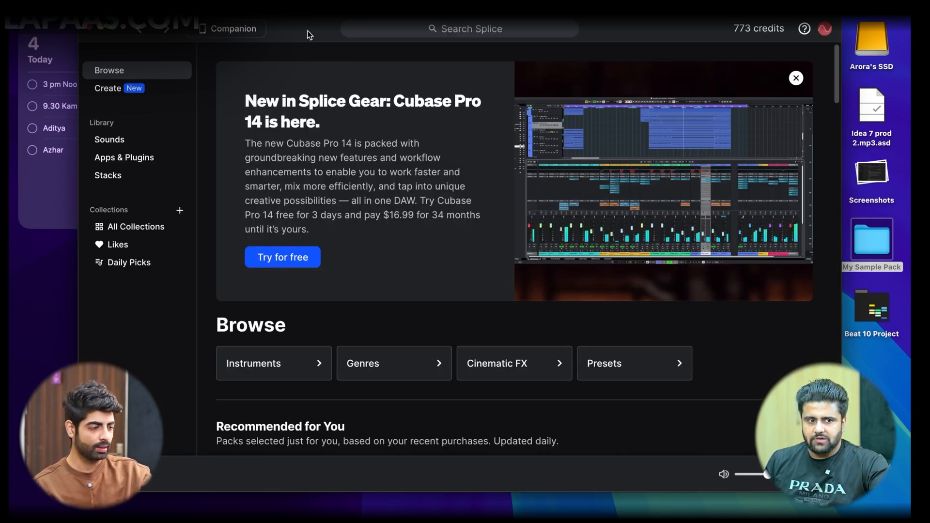
drag(309, 34, 327, 45)
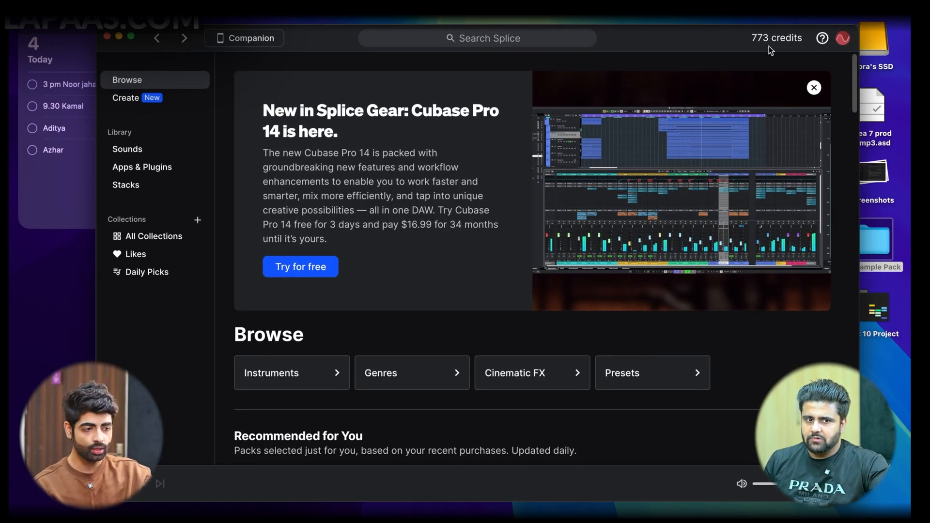
click(136, 154)
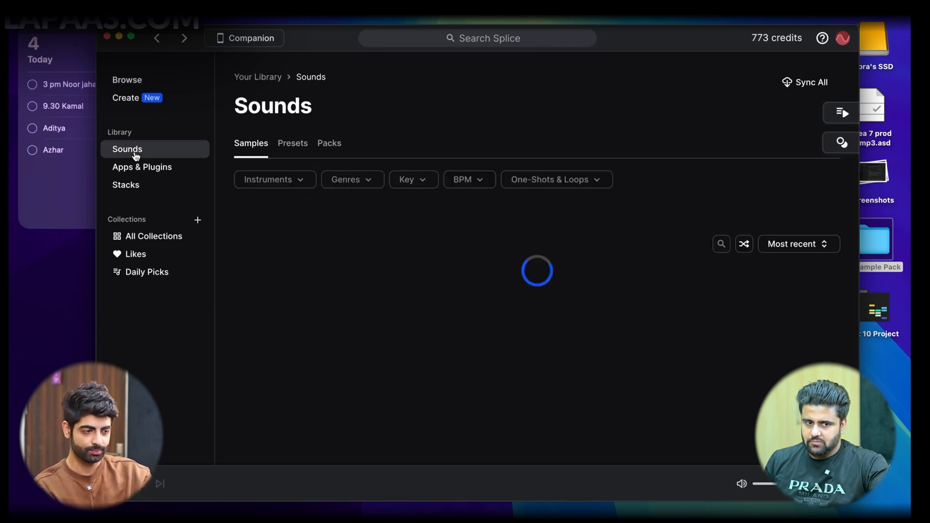
scroll(325, 271, down, 4)
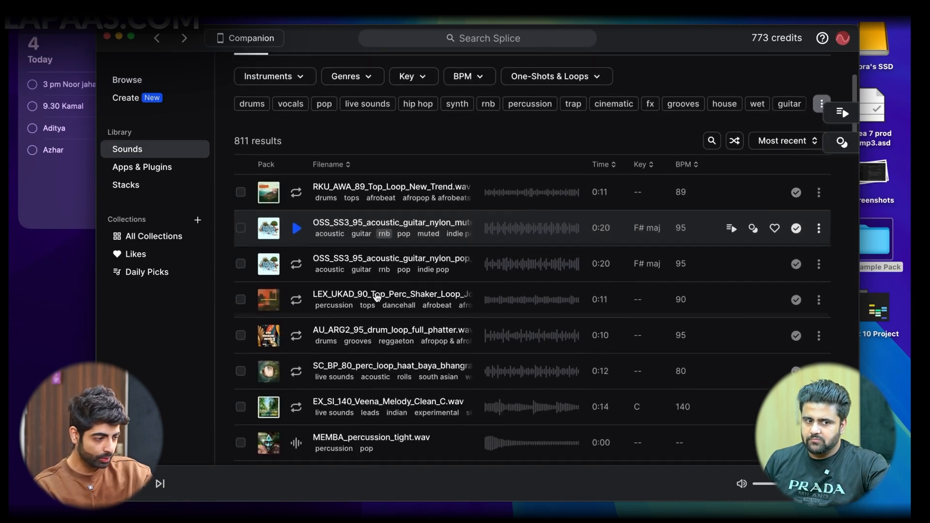
scroll(468, 239, up, 1)
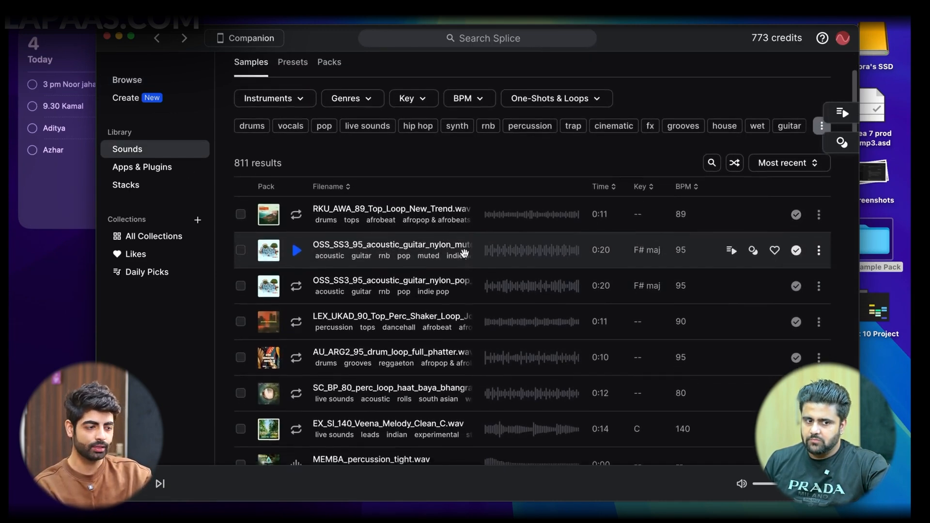
scroll(464, 252, up, 1)
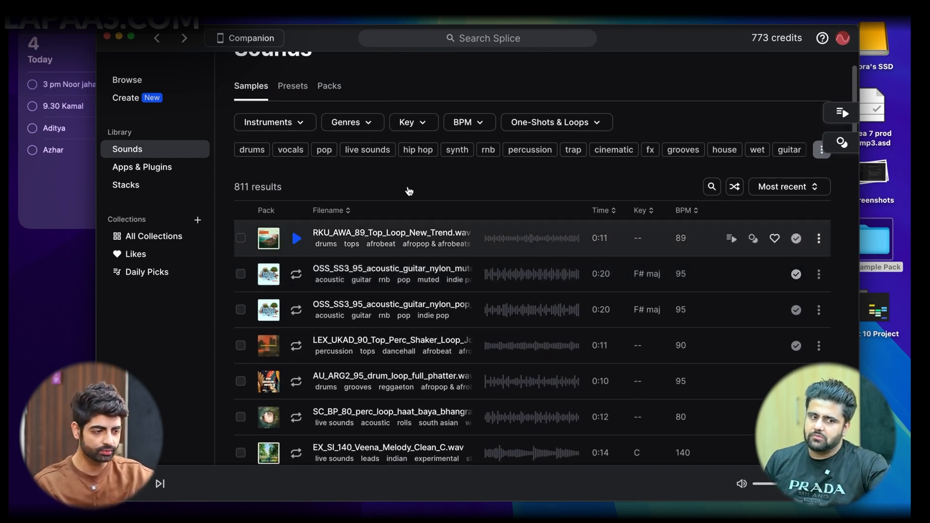
Return to the Splice catalogue and search it for "romantic guitar".
click(142, 81)
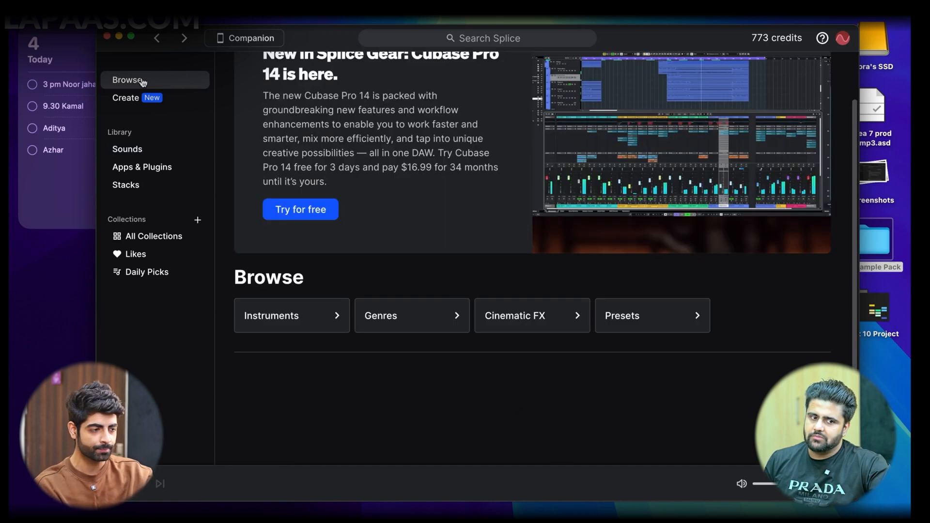
click(440, 41)
key(Caps_Lock)
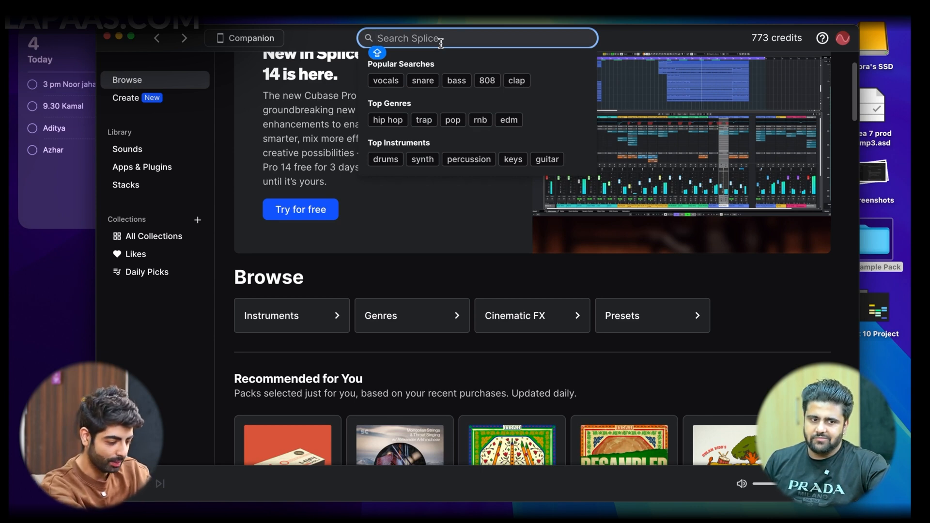
text(ROMANTIC)
key(Down)
key(Down)
key(Return)
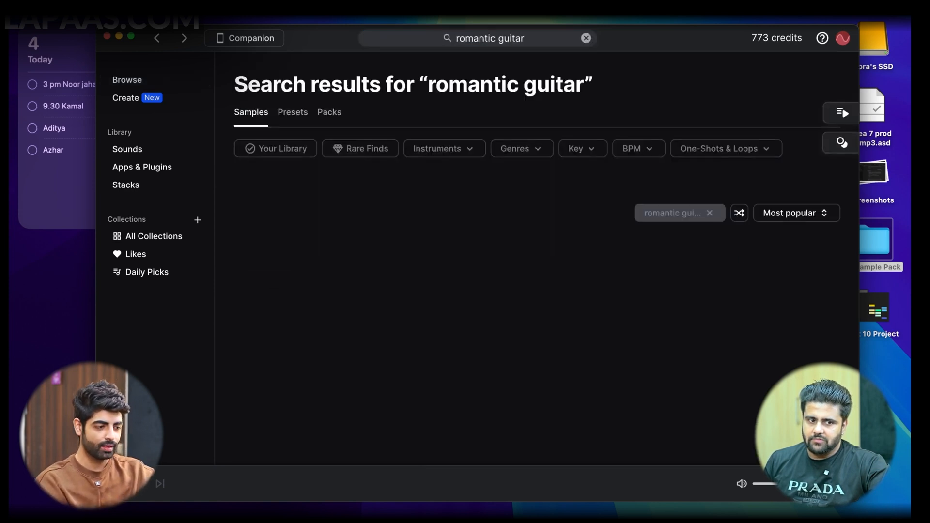
Set the sound output to CONNECT 6 at full volume and preview the first electric guitar result.
scroll(445, 241, down, 2)
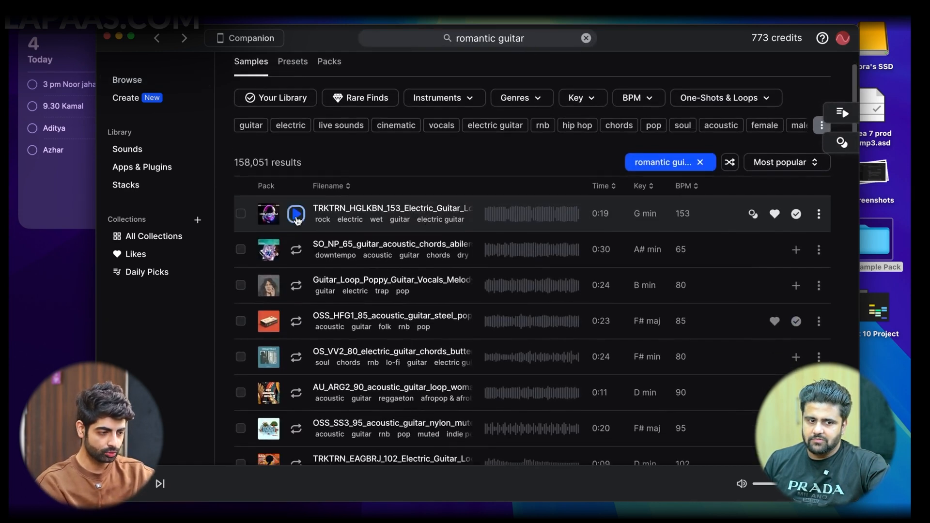
click(296, 214)
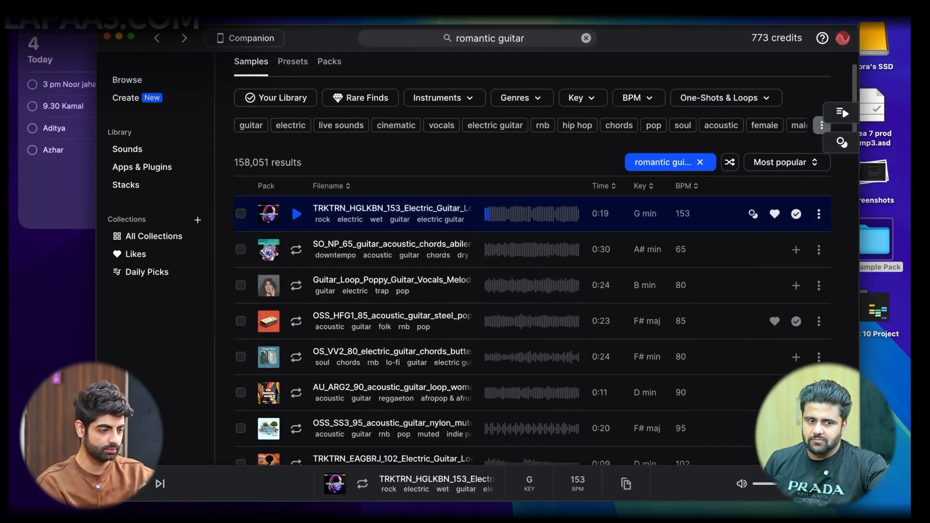
click(660, 9)
click(696, 102)
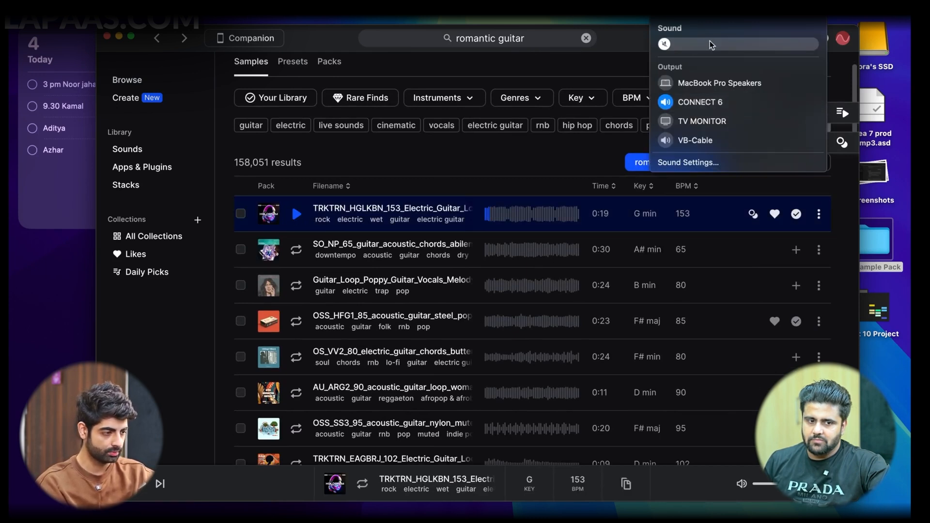
drag(710, 45, 814, 44)
click(297, 216)
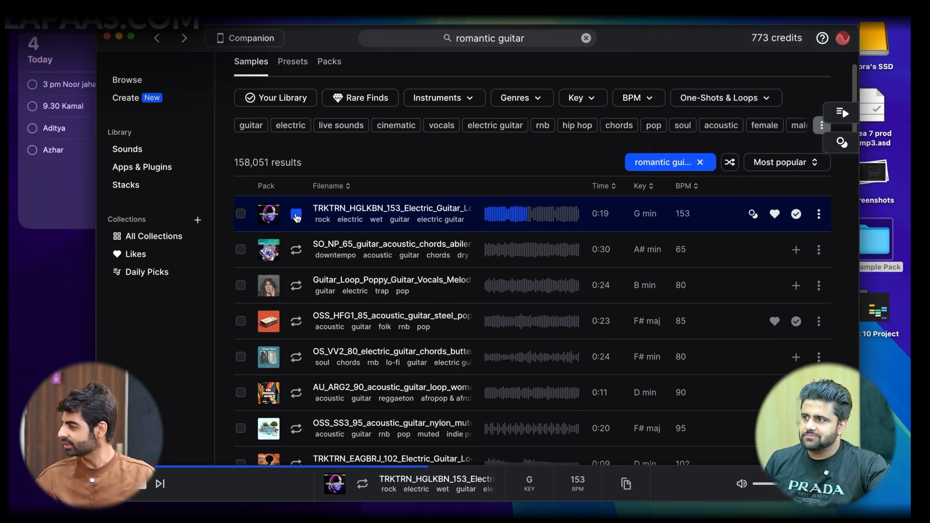
Audition the following guitar loops in the results, and return to the OSS_SS3_95 nylon acoustic guitar loop to hear it.
click(294, 251)
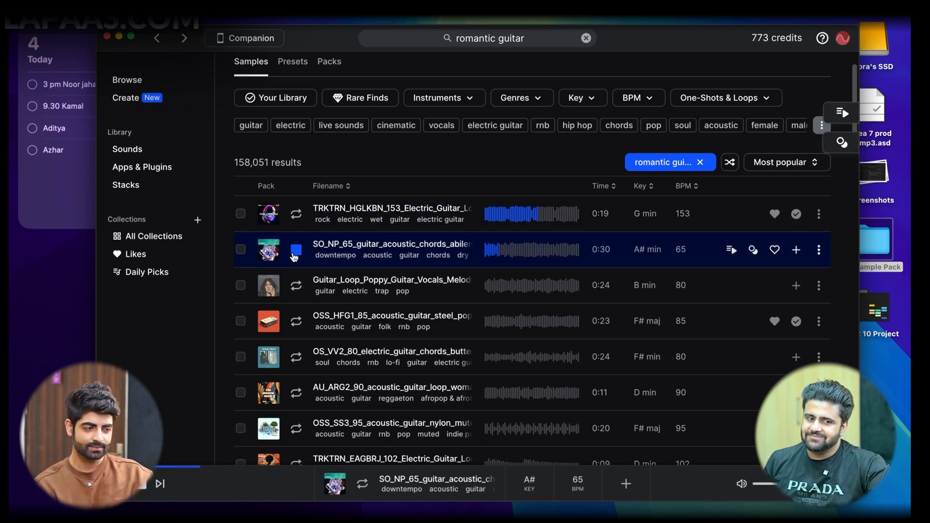
key(Down)
key(Down)
key(Down)
key(Down)
key(Down)
key(Down)
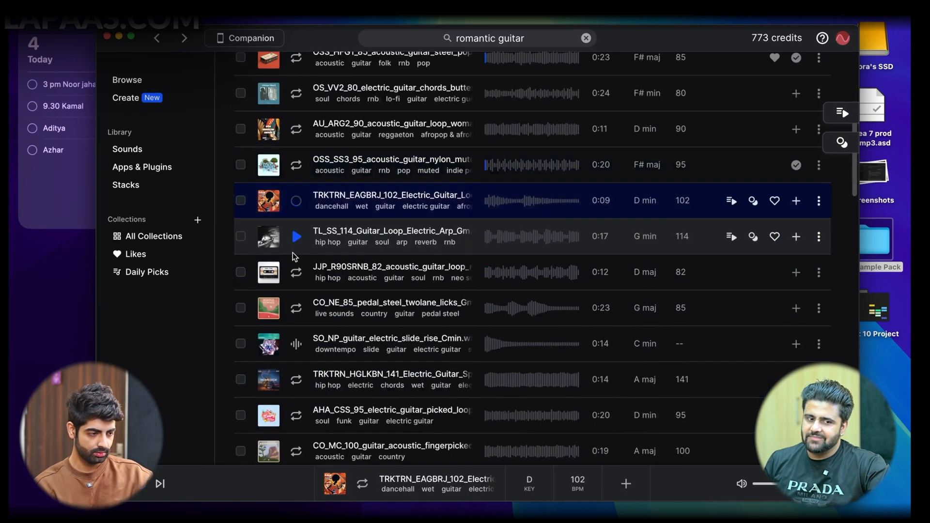
key(Up)
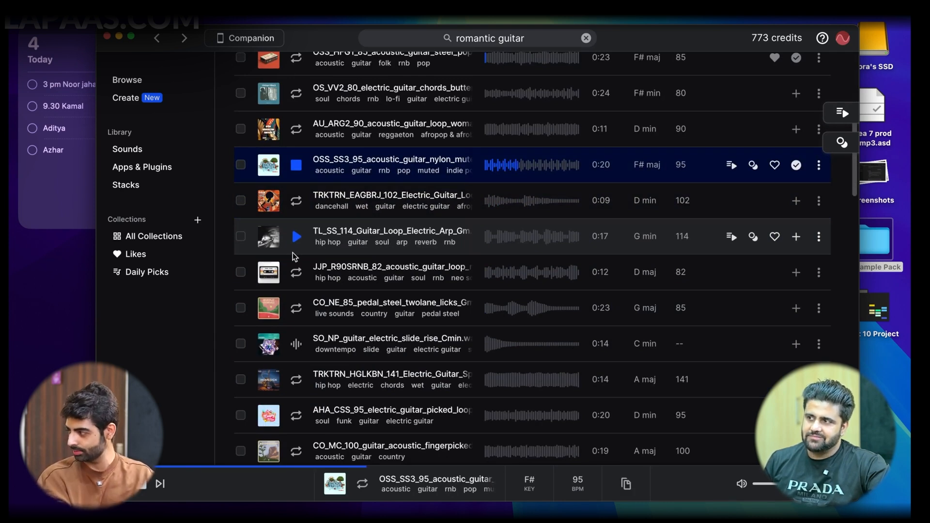
click(298, 169)
scroll(511, 146, up, 3)
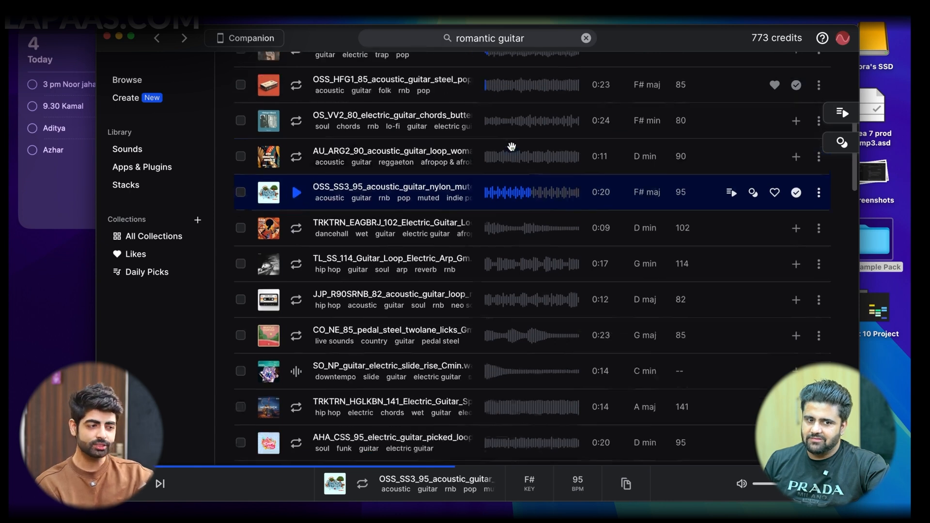